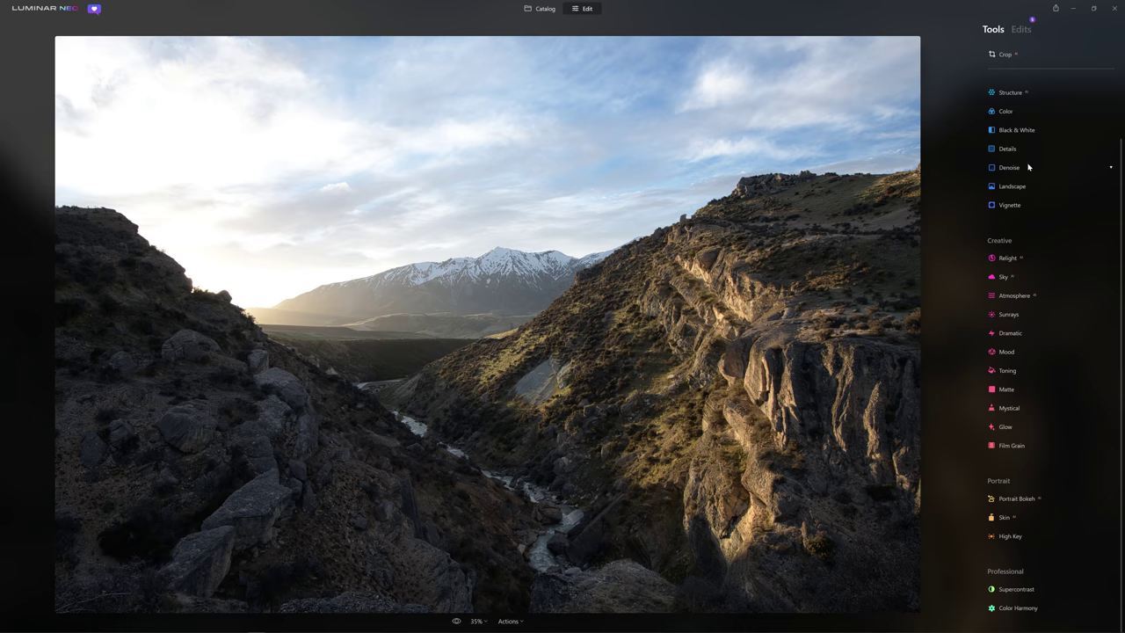
Expand the Develop tool and pull Highlights down to -100 to recover sky detail.
scroll(1023, 162, "up", 2)
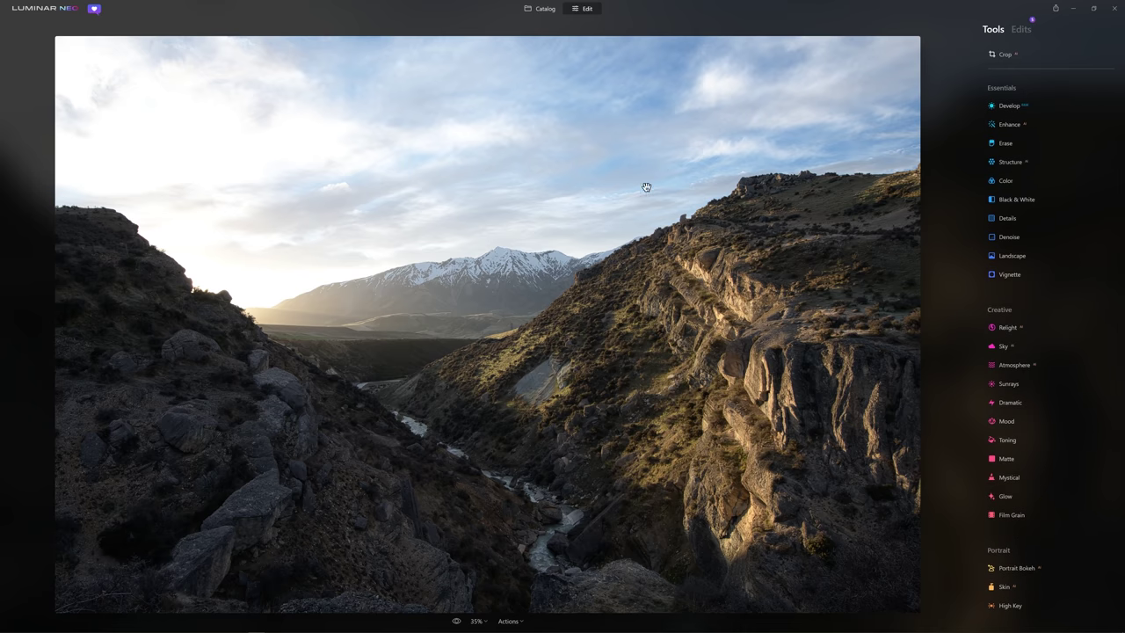
left_click(1006, 106)
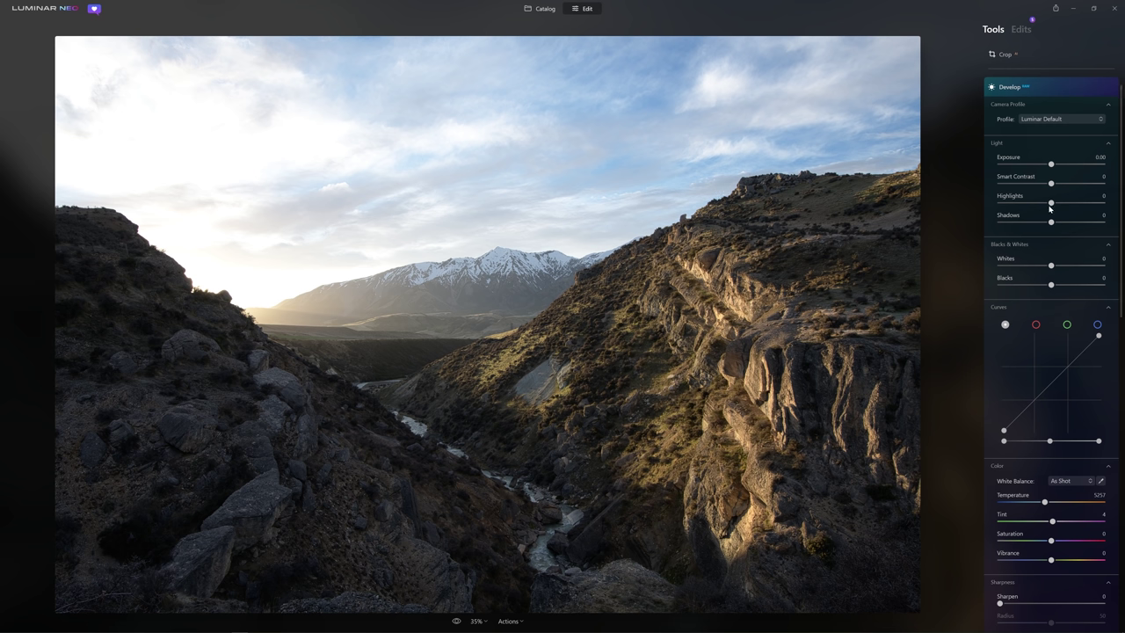
left_click_drag(1051, 203, 998, 203)
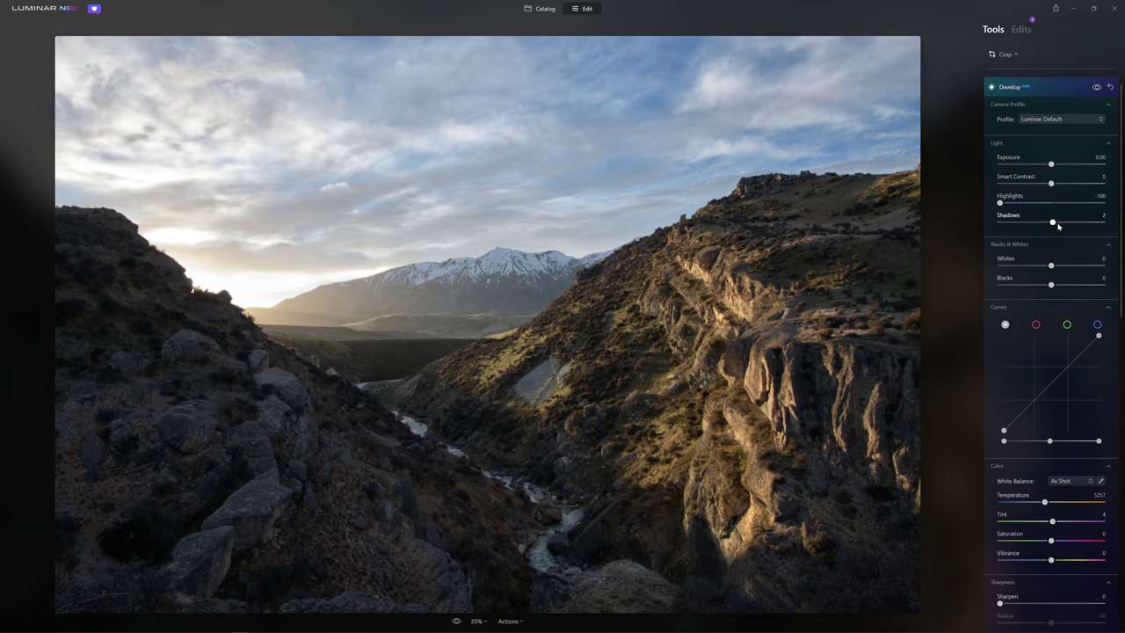
Lift Shadows to 15, apply the Camera Neutral profile, and raise Whites slightly to 9.
left_click_drag(1058, 226, 1061, 226)
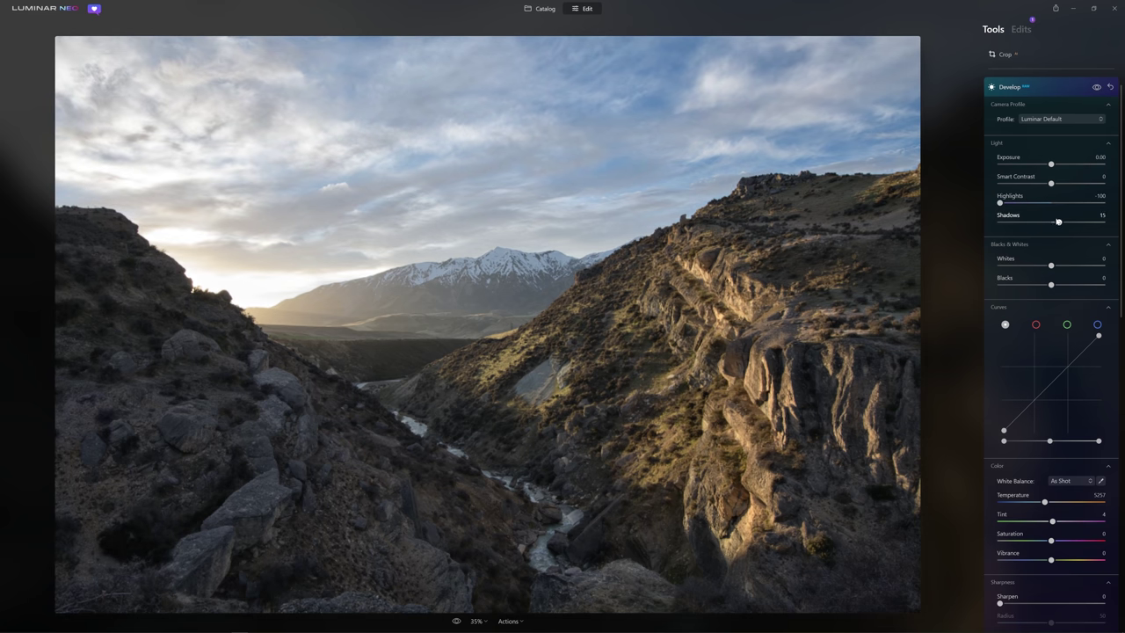
left_click(1046, 121)
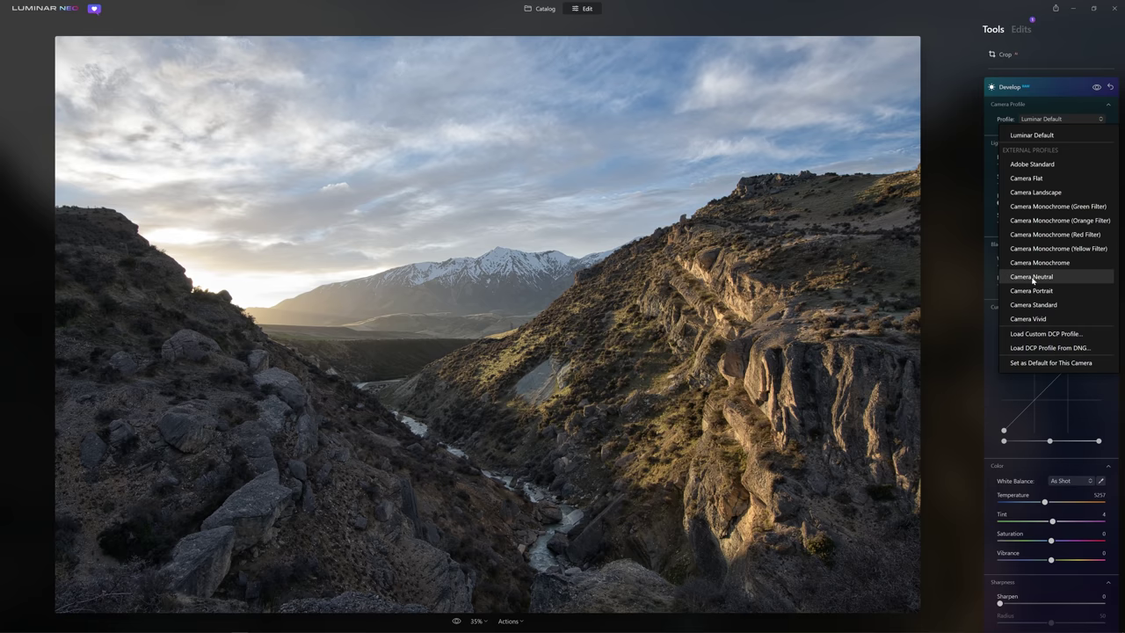
left_click(1033, 278)
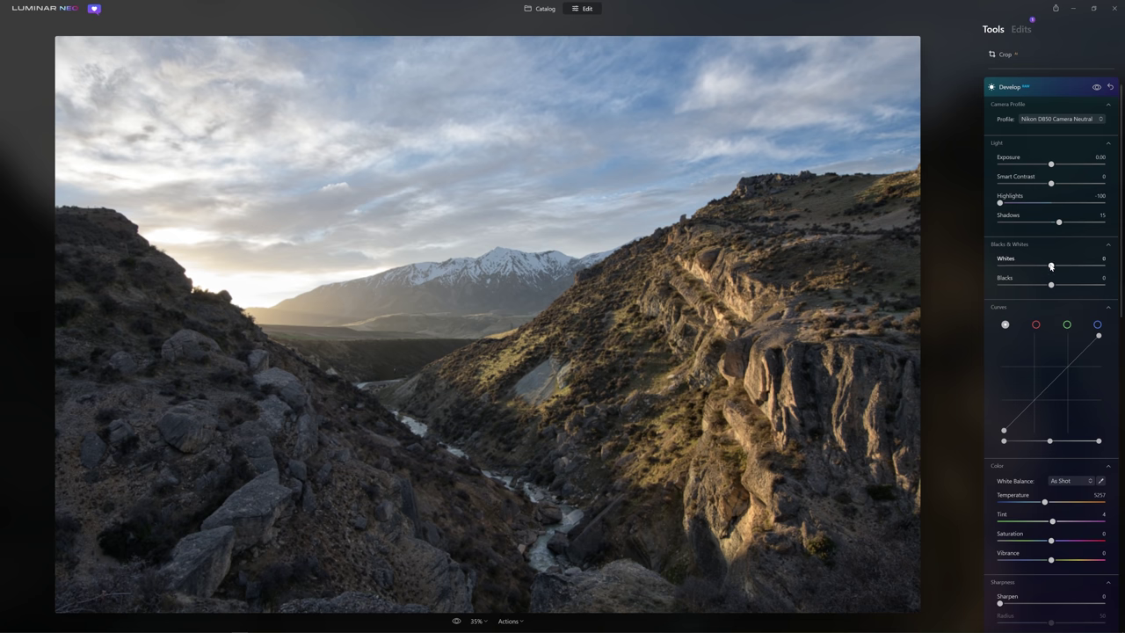
left_click_drag(1052, 266, 1055, 267)
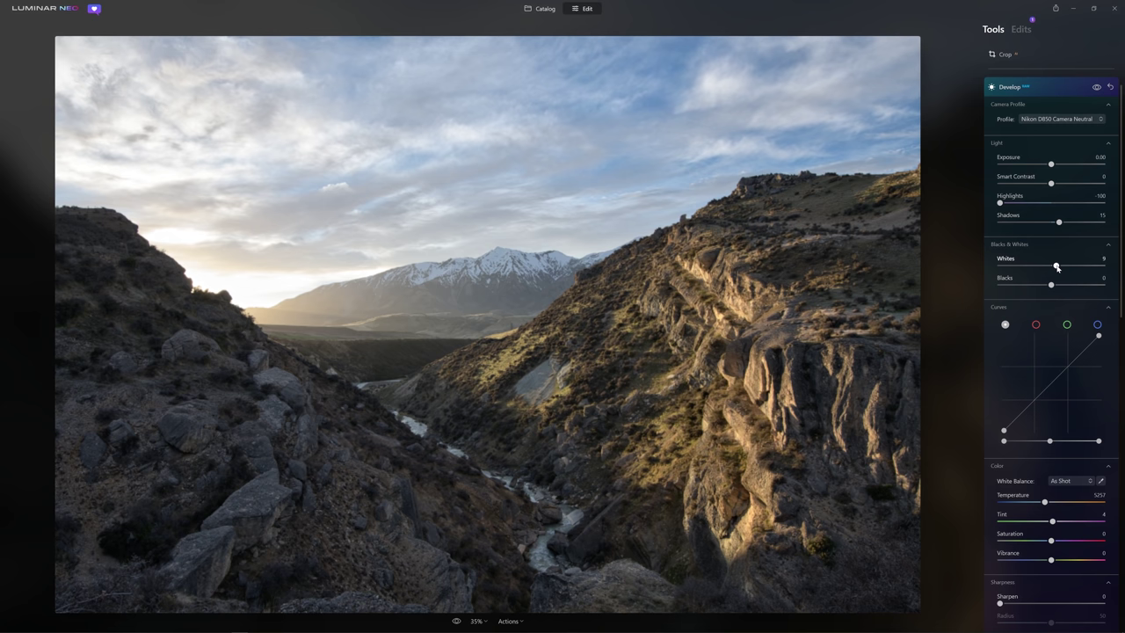
Set Whites to 11 and Blacks to -28, and place a first tone curve point.
mouse_move(1057, 266)
left_mouse_down()
mouse_move(1102, 267)
mouse_move(1056, 270)
left_mouse_up()
left_click_drag(1051, 286, 989, 284)
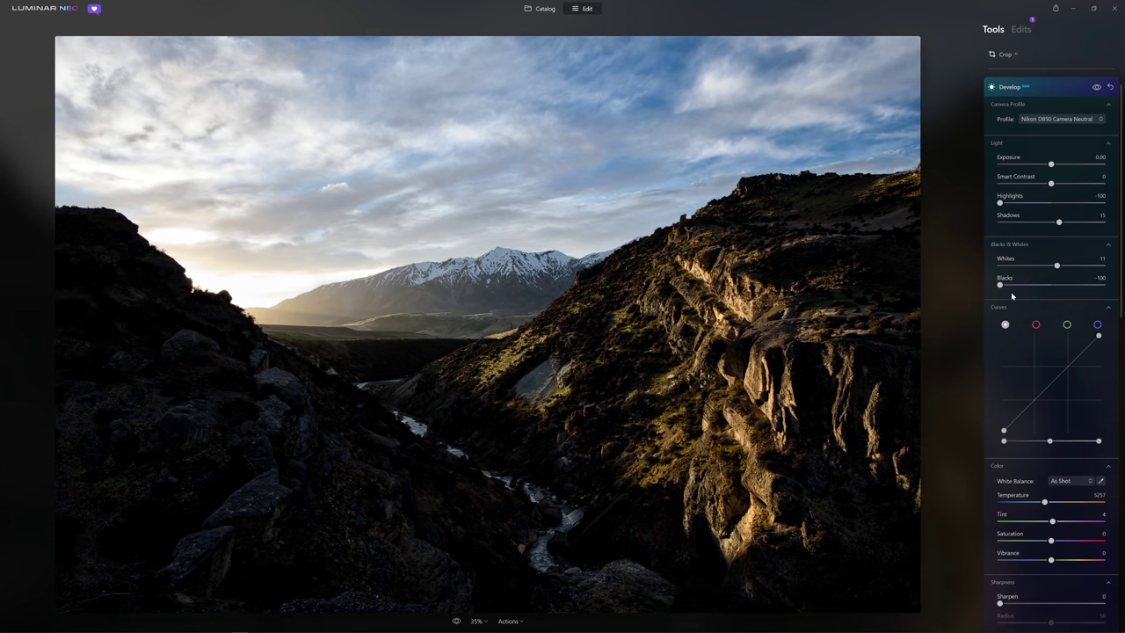
left_click_drag(1001, 285, 1039, 291)
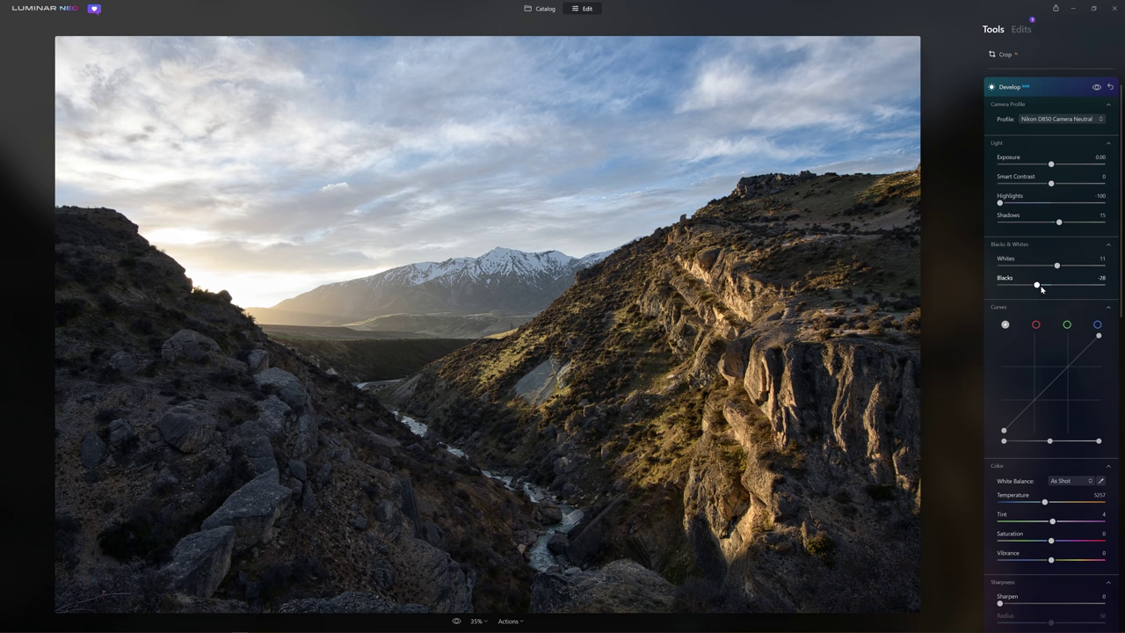
left_click(1078, 357)
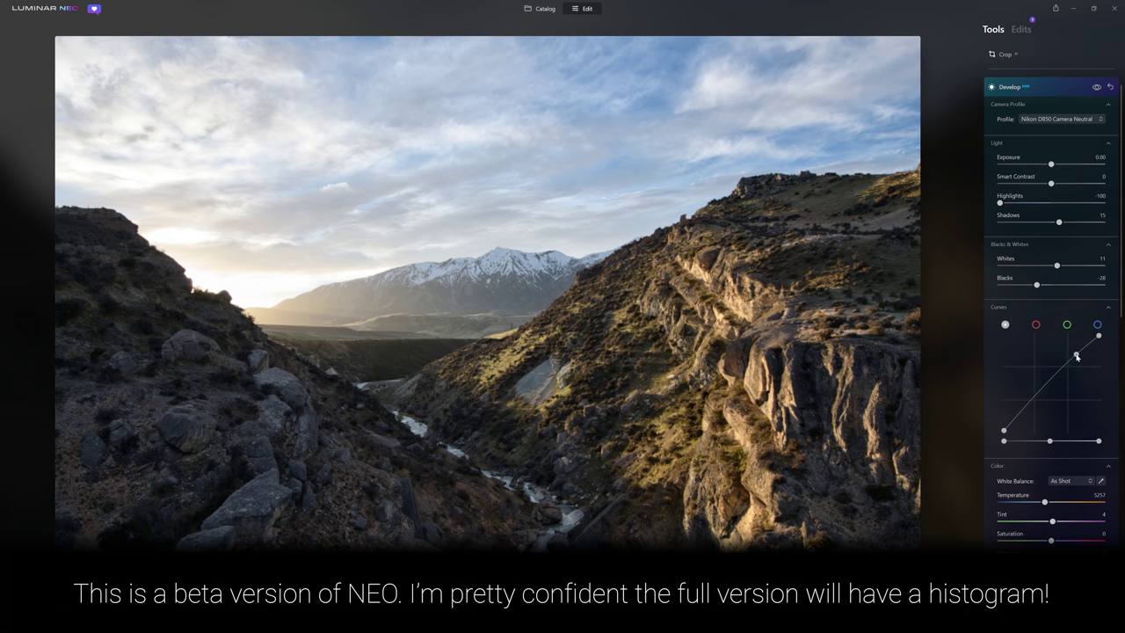
Add more tone curve points forming a gentle S-curve, and set Exposure to -0.17.
left_click(1043, 385)
left_click(1069, 357)
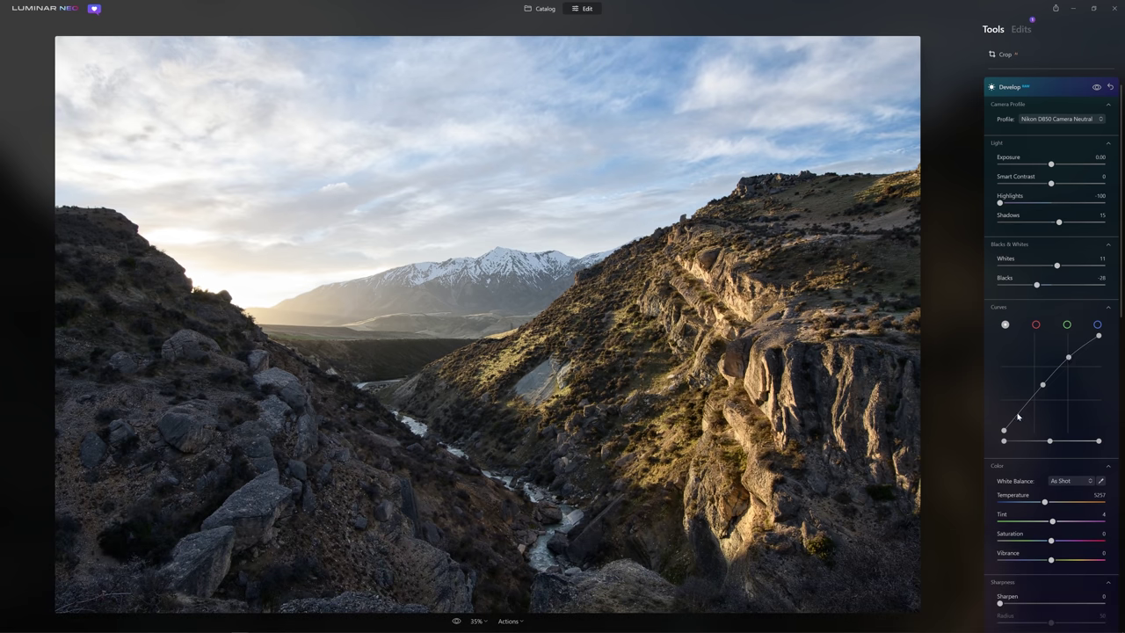
left_click(1022, 408)
left_click_drag(1068, 360, 1071, 360)
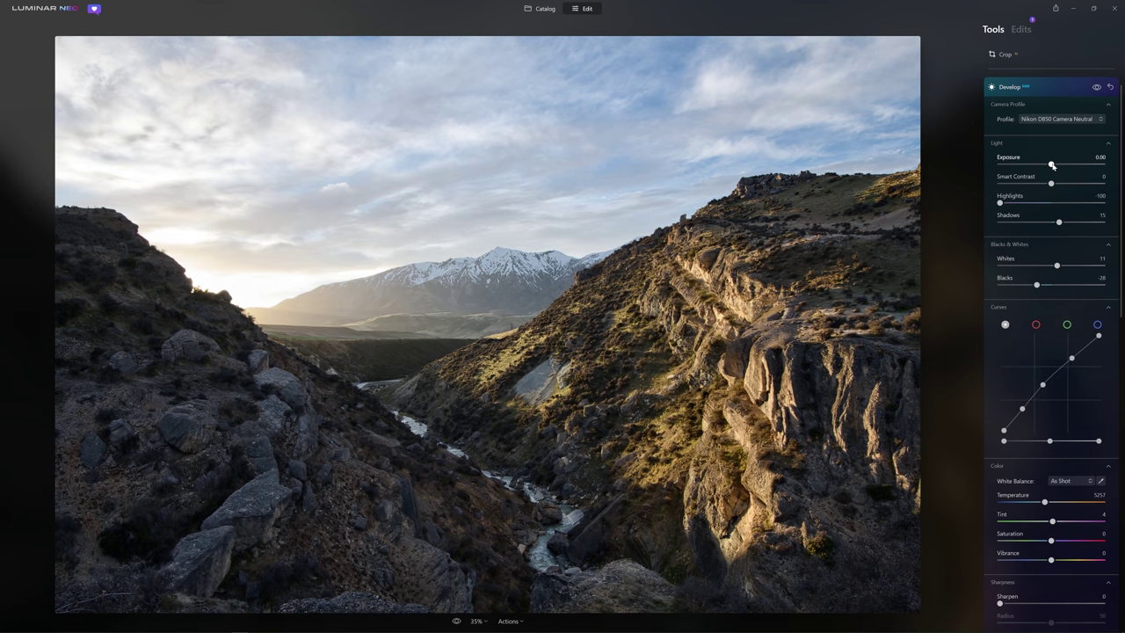
left_click_drag(1052, 165, 1050, 166)
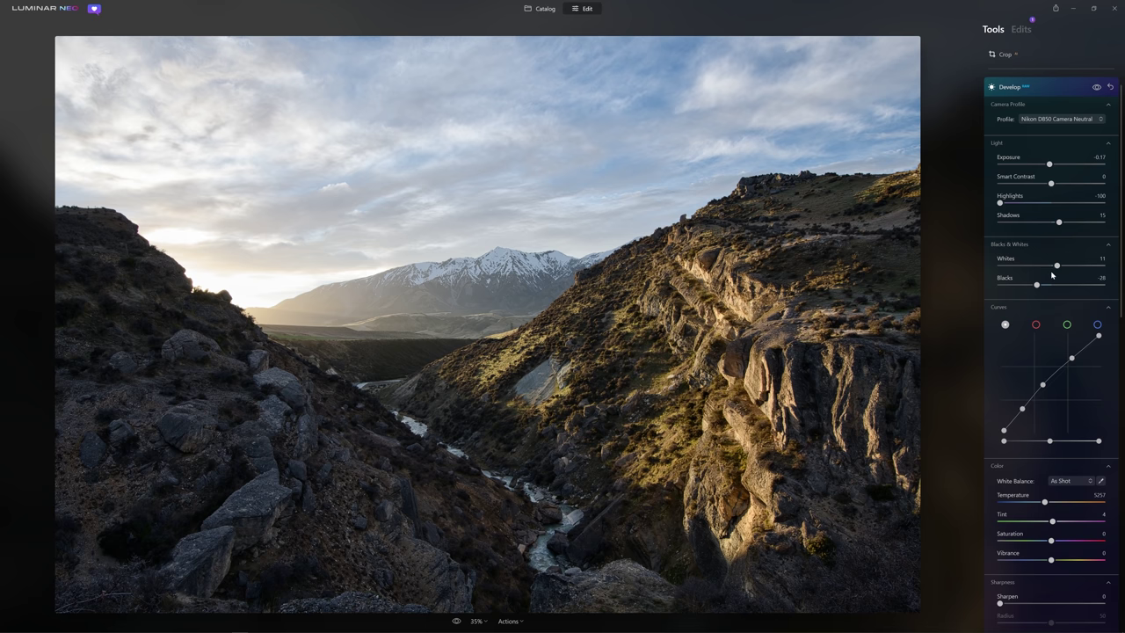
scroll(1051, 275, "down", 2)
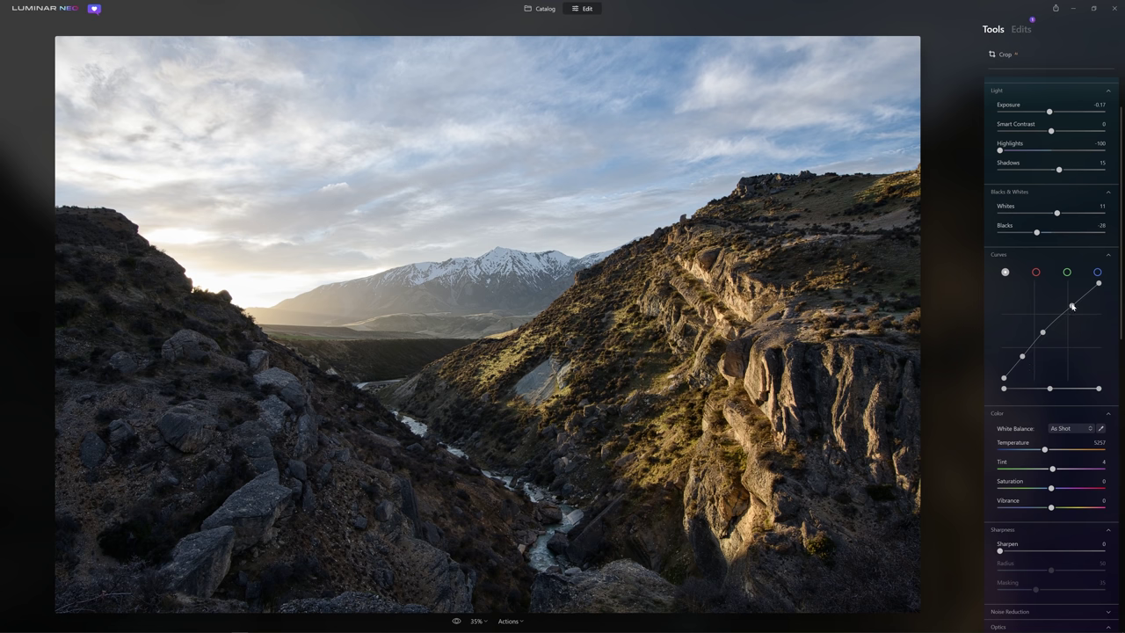
left_click_drag(1072, 306, 1065, 303)
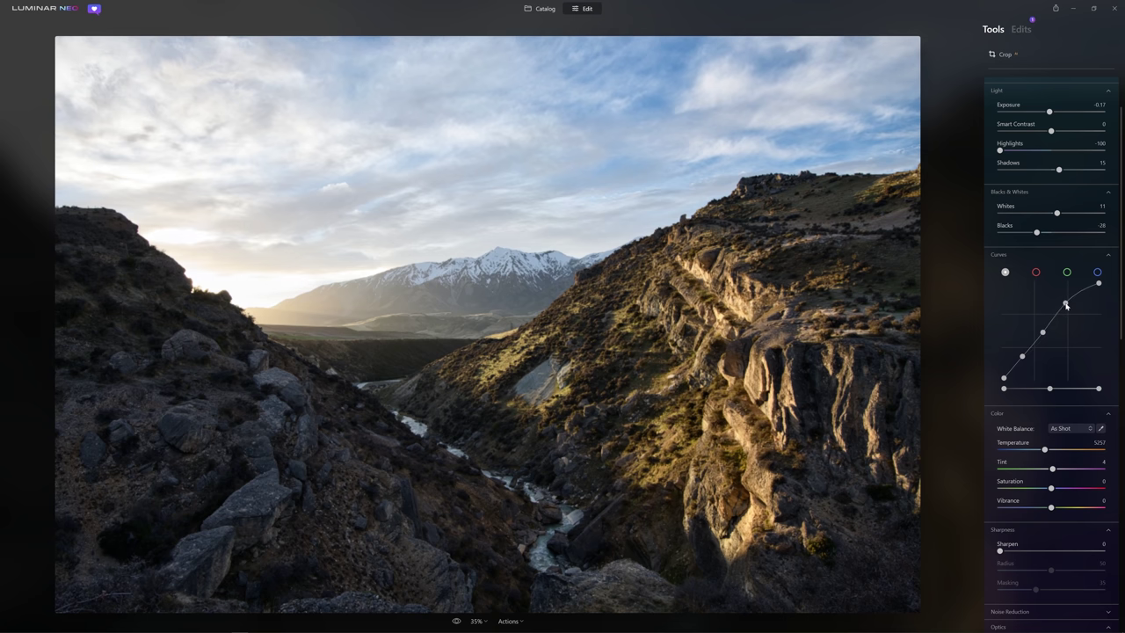
left_click_drag(1022, 356, 1026, 360)
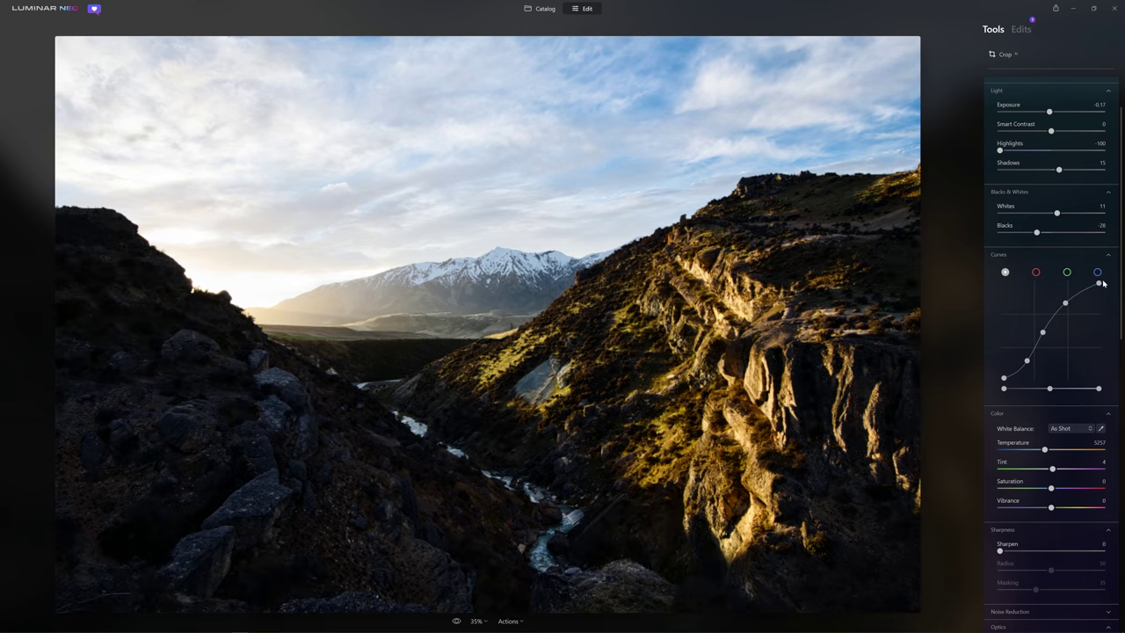
left_click_drag(1026, 361, 1016, 354)
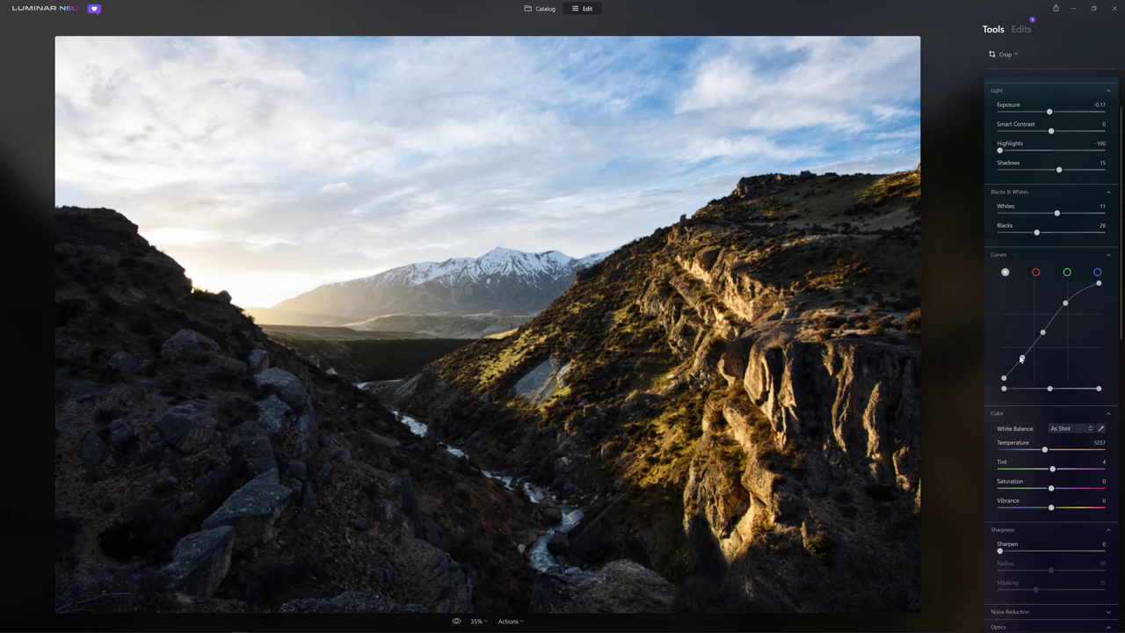
left_click_drag(1065, 304, 1078, 312)
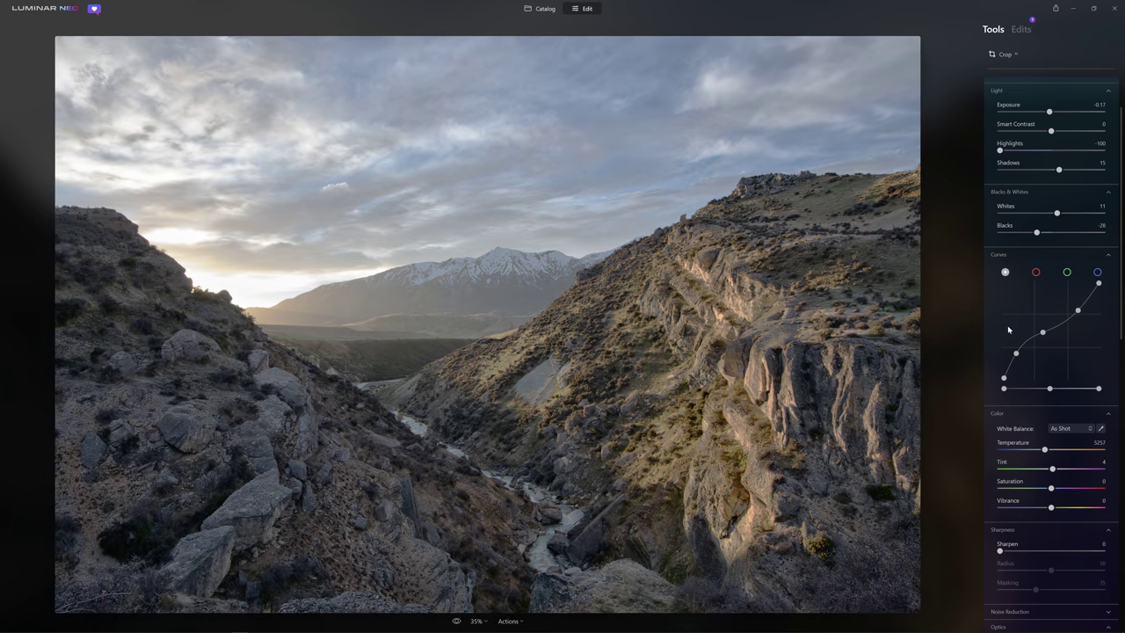
left_click_drag(1077, 312, 1065, 306)
left_click_drag(1016, 353, 1023, 361)
left_click_drag(1065, 306, 1073, 304)
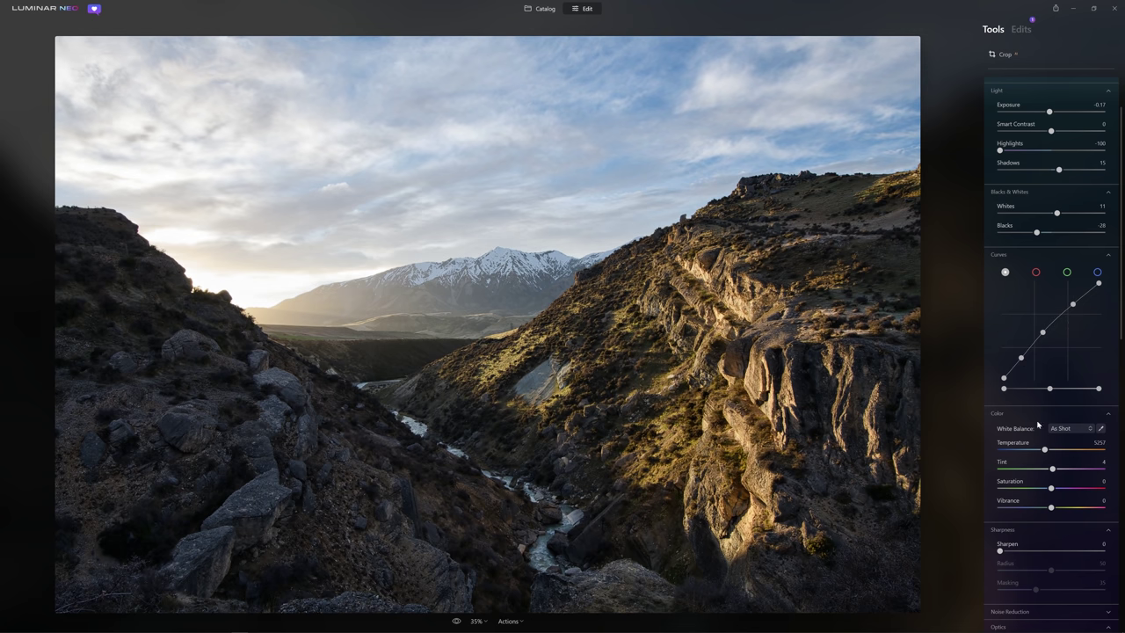
Set a custom white balance by warming Temperature to 5356.
scroll(1021, 431, "down", 4)
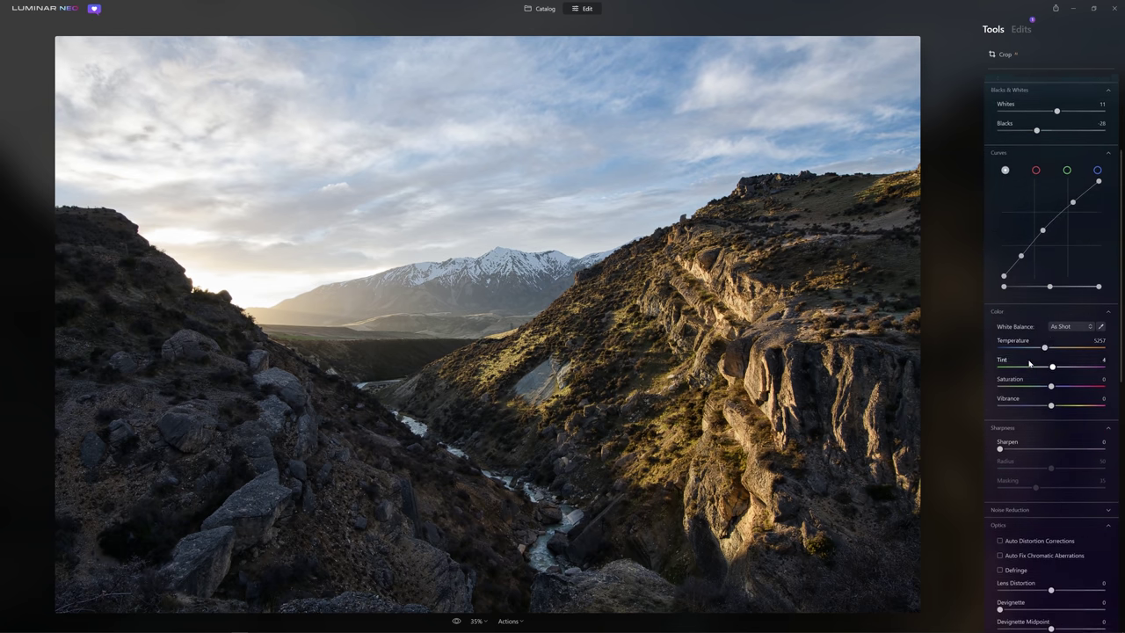
scroll(1050, 334, "down", 1)
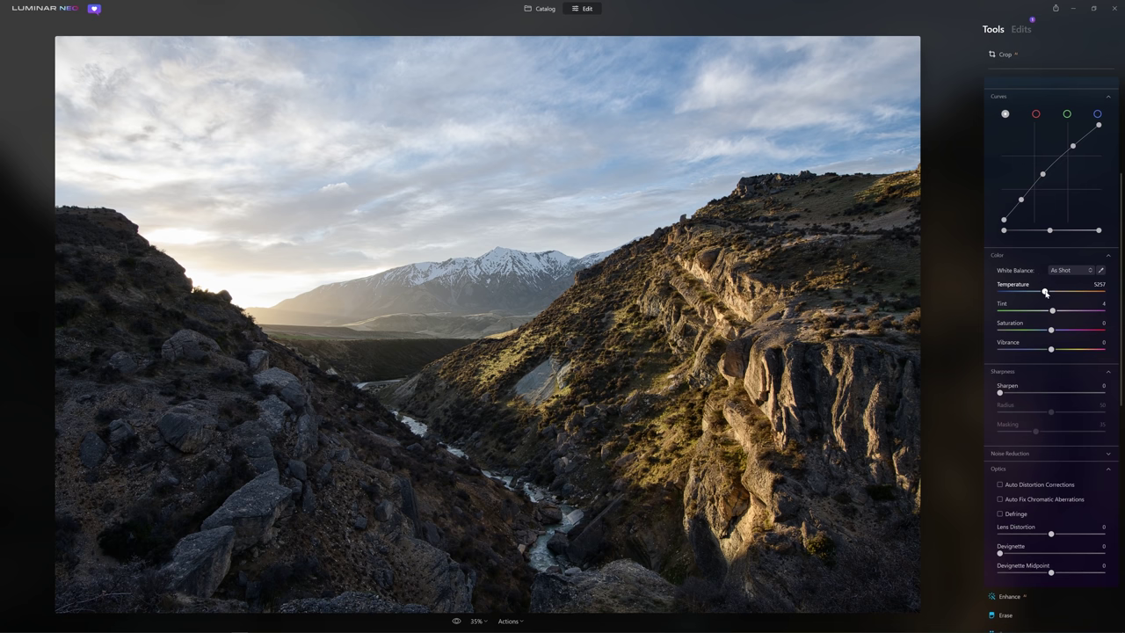
left_click_drag(1046, 293, 1055, 291)
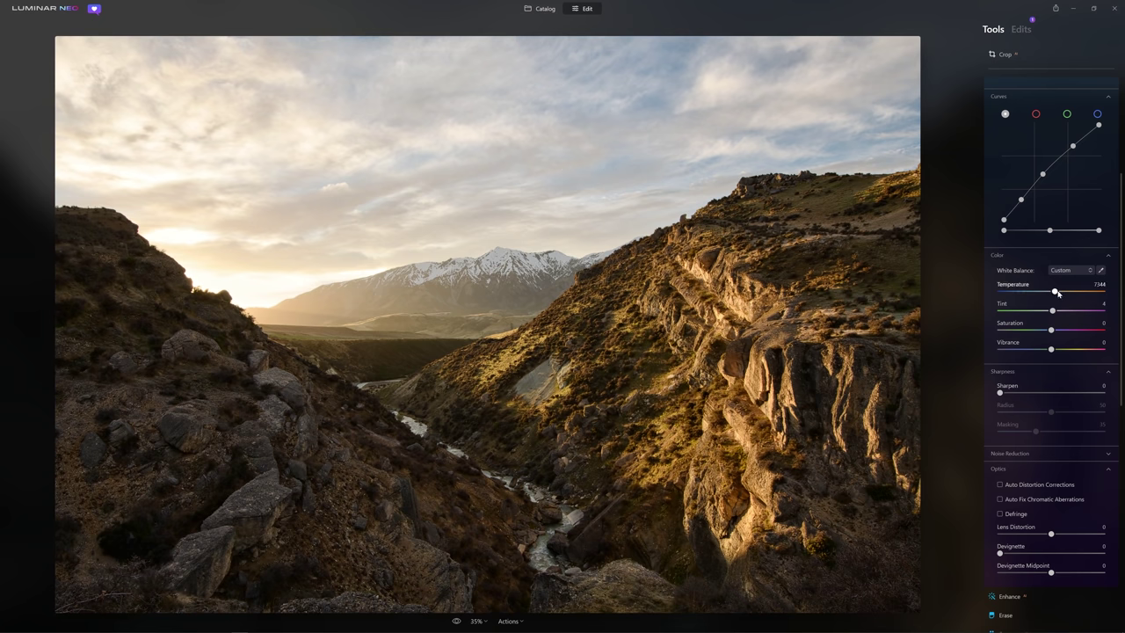
left_click_drag(1055, 293, 1047, 296)
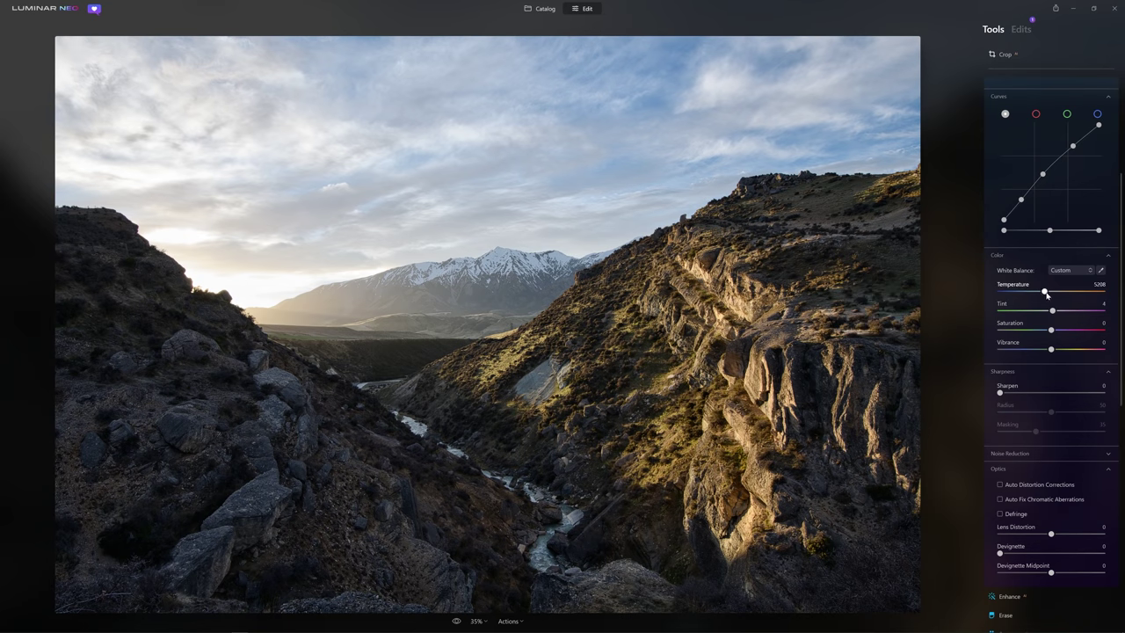
left_click_drag(1045, 295, 1048, 296)
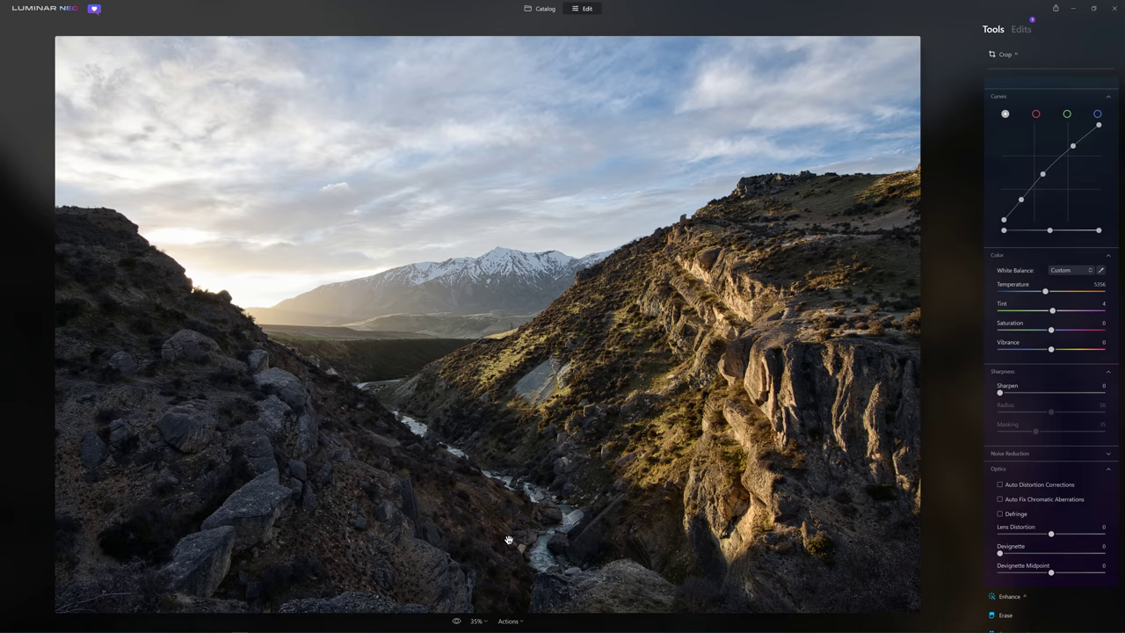
left_click(456, 622)
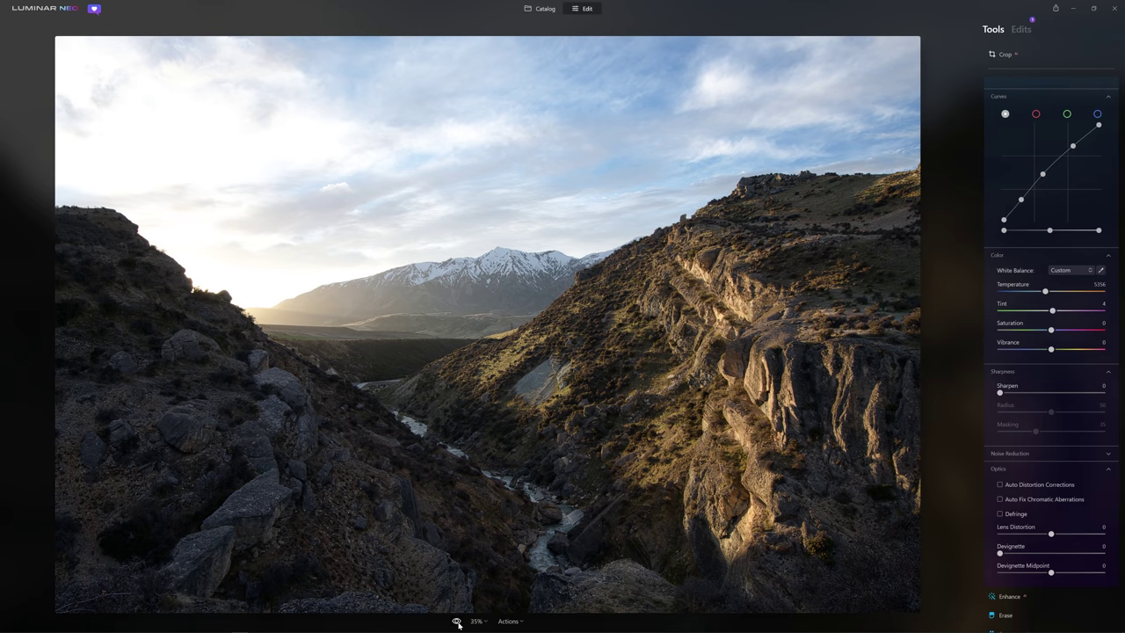
left_click(456, 621)
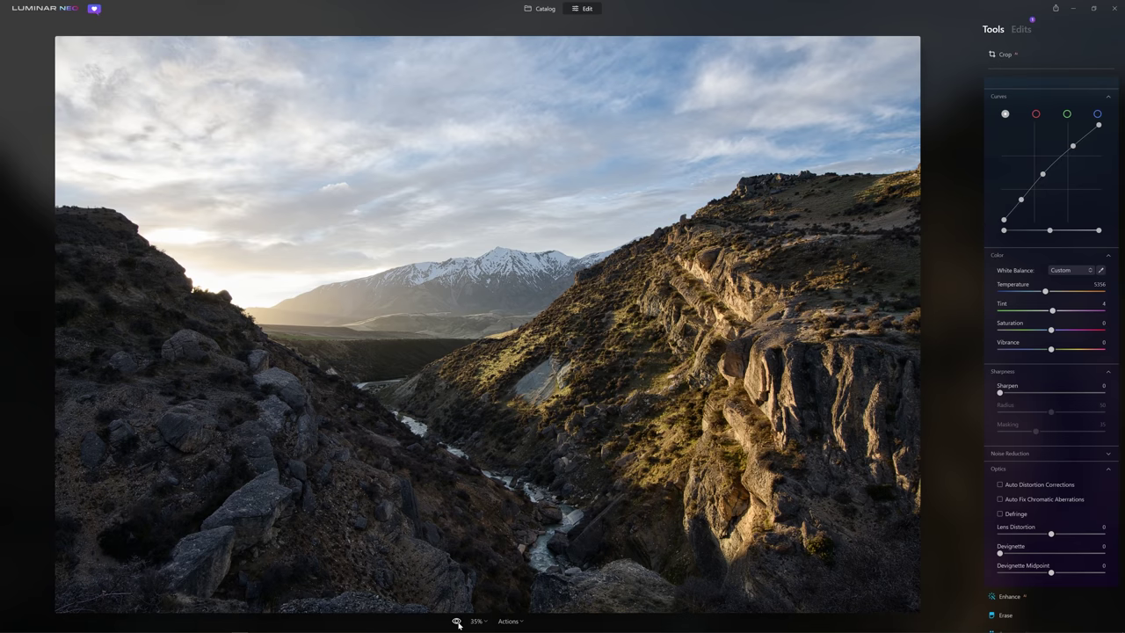
left_click(456, 621)
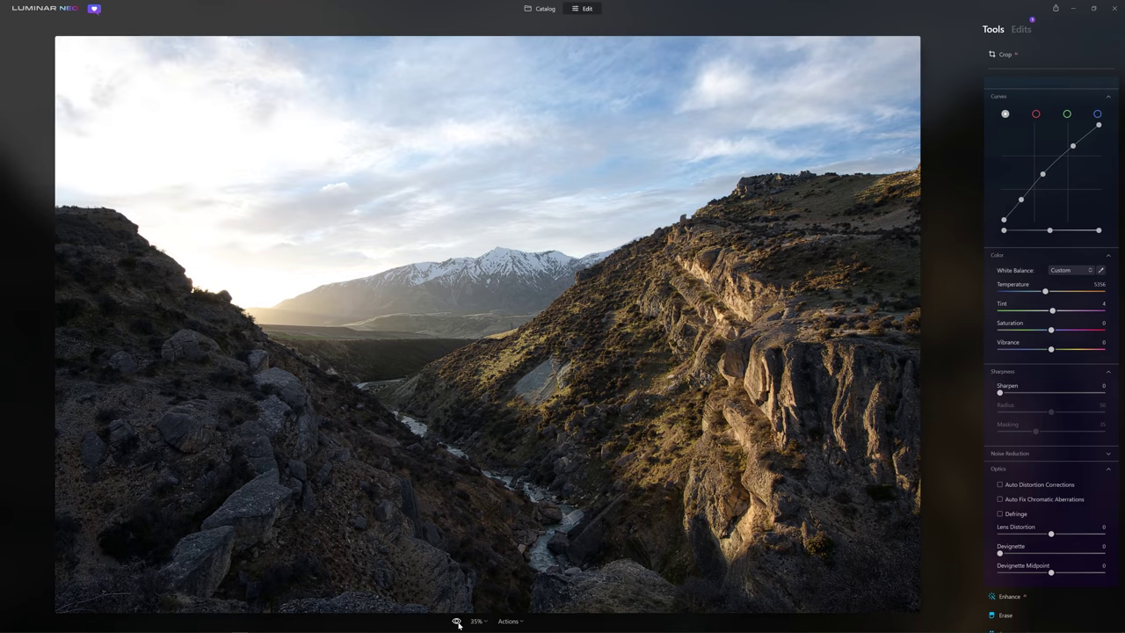
left_click(456, 621)
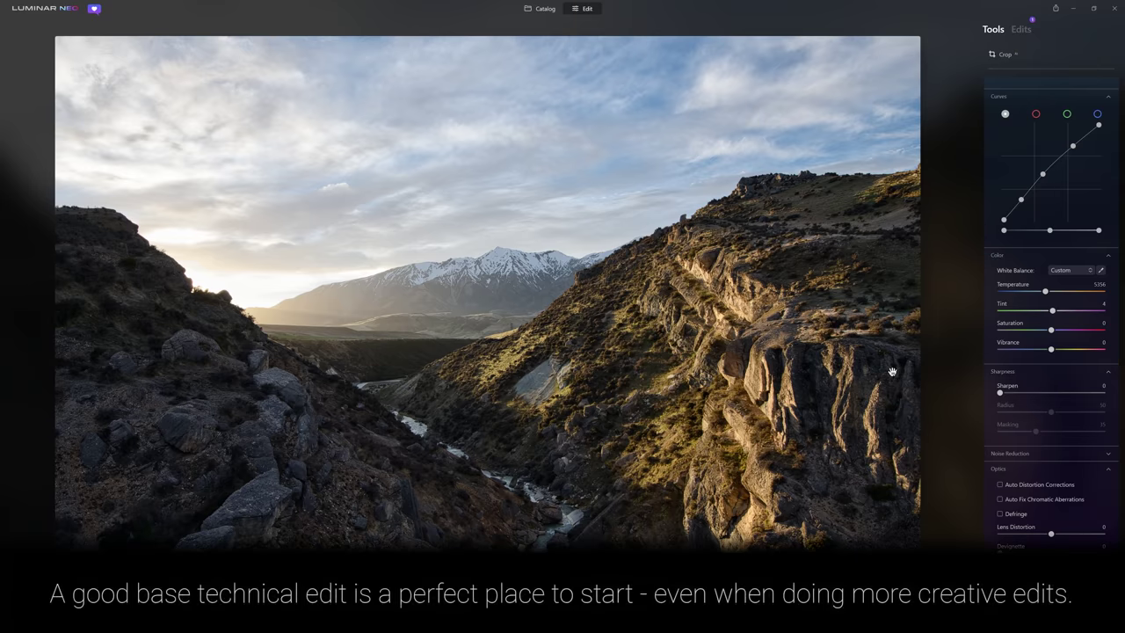
Zoom the canyon photo to 100% on the sunlit cliffs.
scroll(1071, 183, "up", 3)
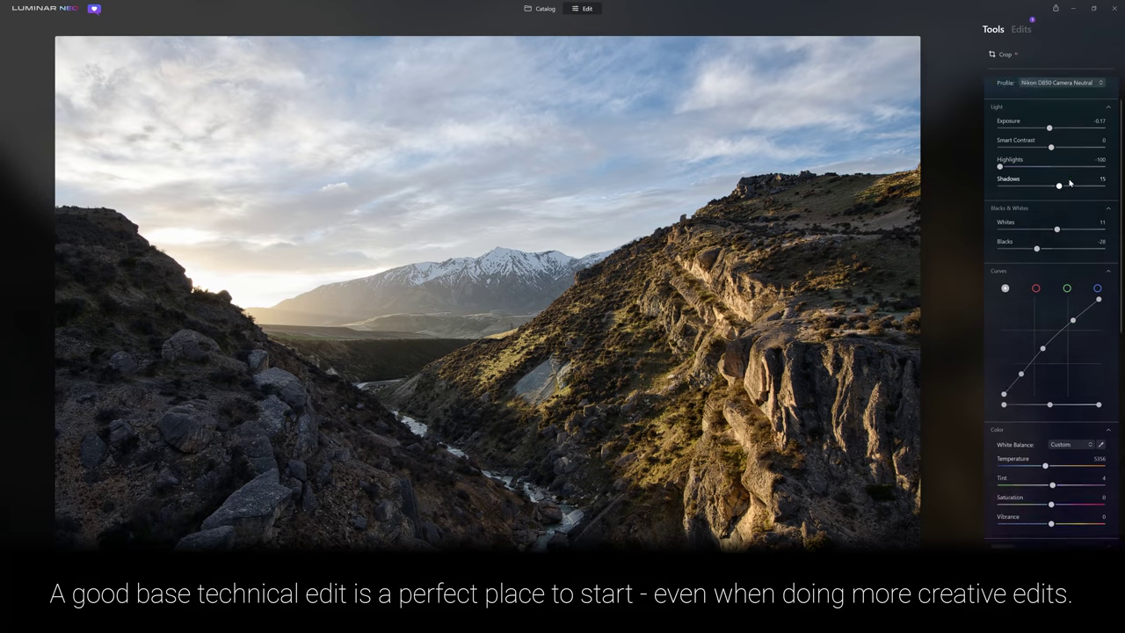
scroll(1037, 150, "up", 2)
scroll(1032, 364, "down", 3)
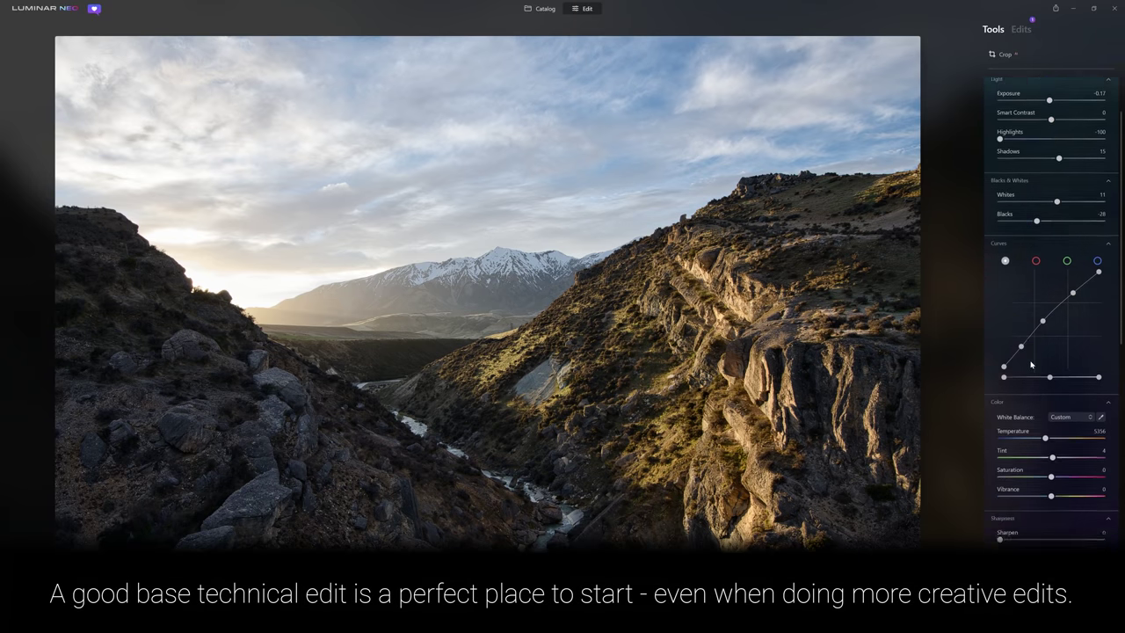
scroll(1024, 220, "up", 3)
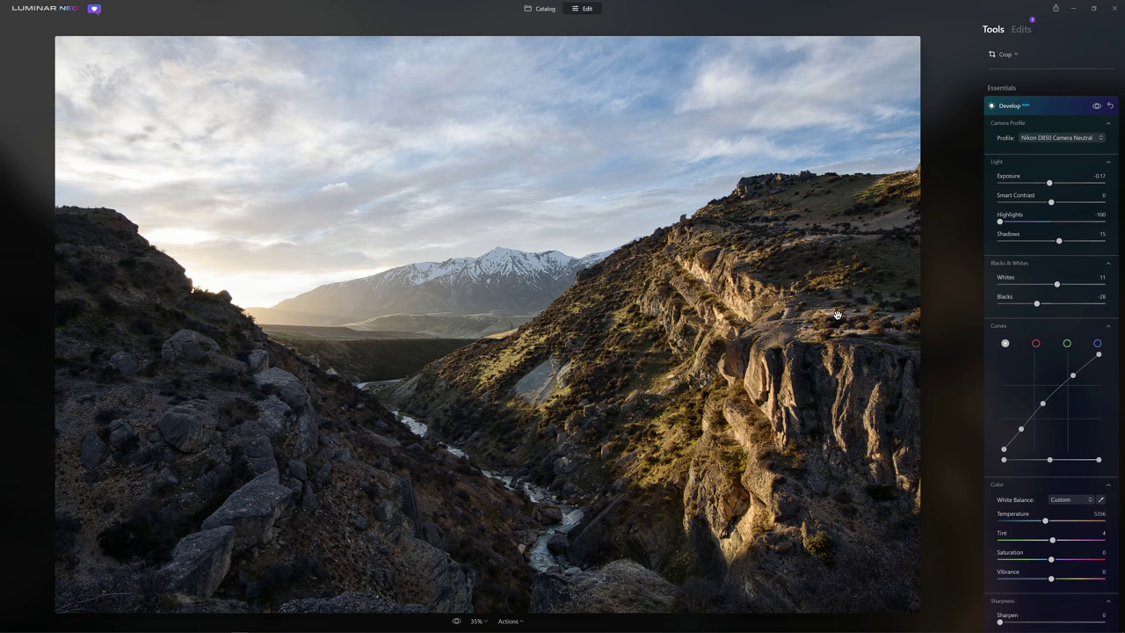
key("ctrl+minus")
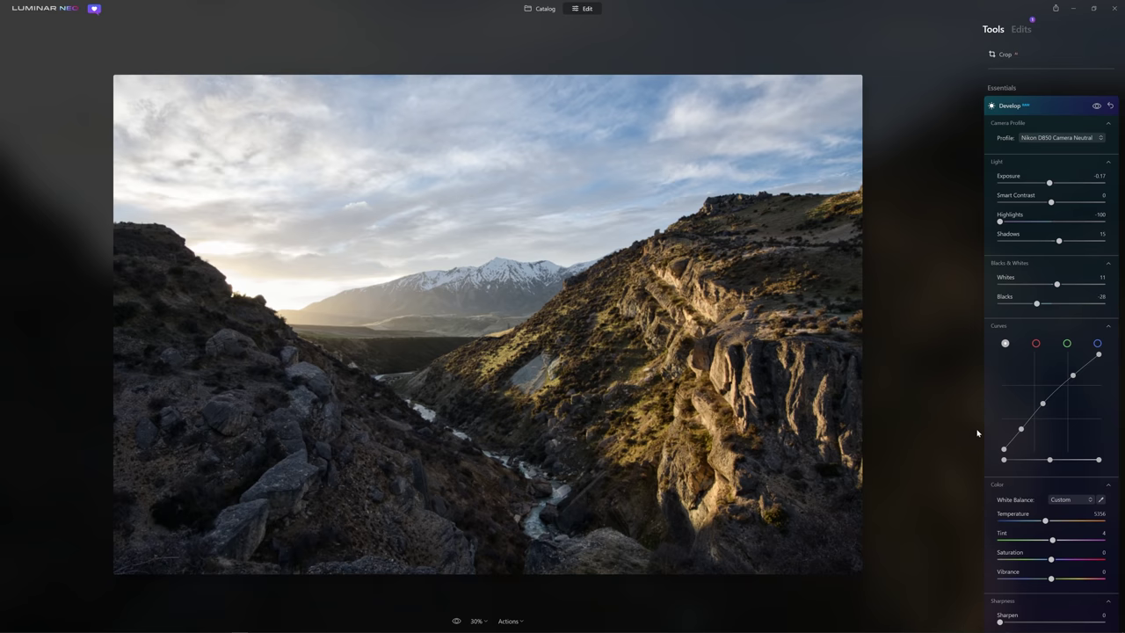
key("ctrl+plus")
double_click(676, 371)
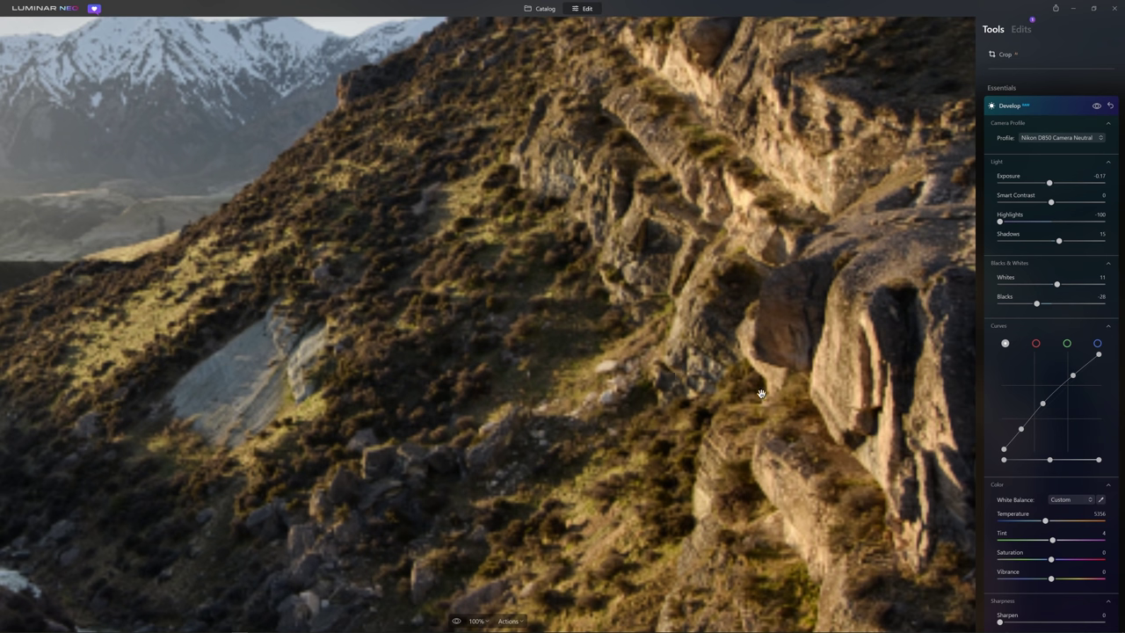
scroll(1039, 477, "down", 3)
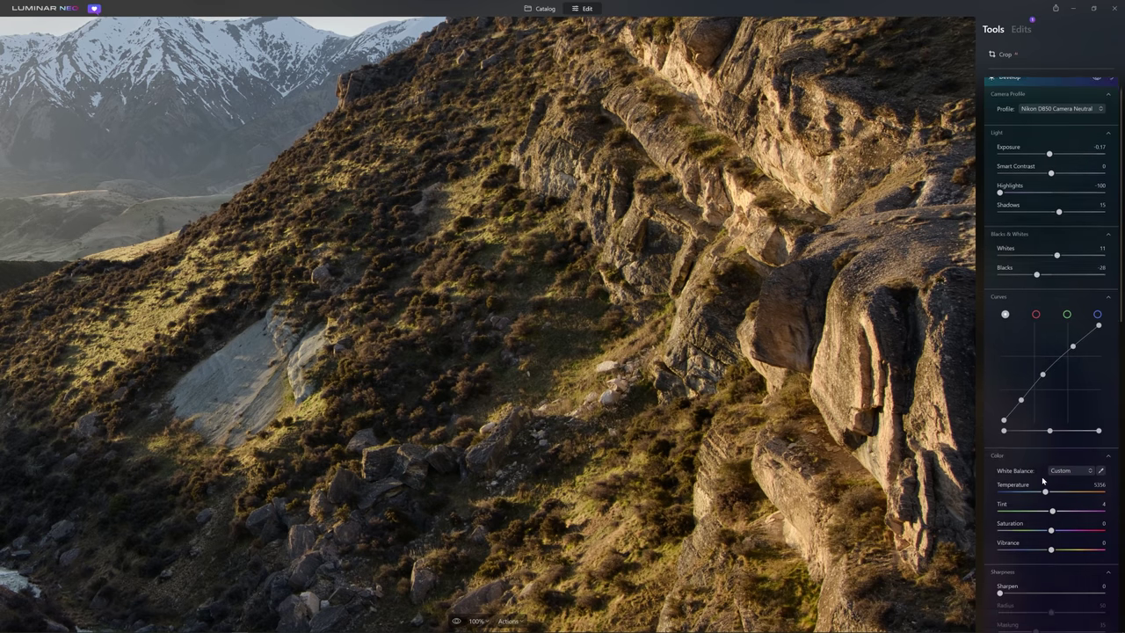
Set Sharpen to 51, pan the close-up to the sky and peaks, then fit the photo.
scroll(1039, 477, "down", 1)
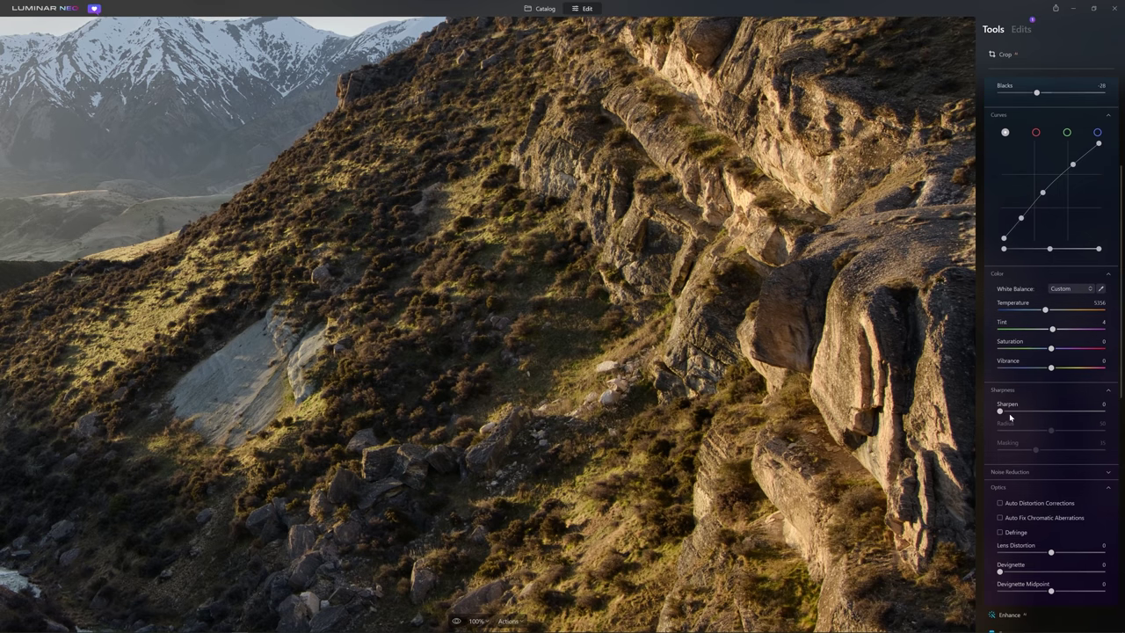
left_click_drag(1002, 411, 1053, 418)
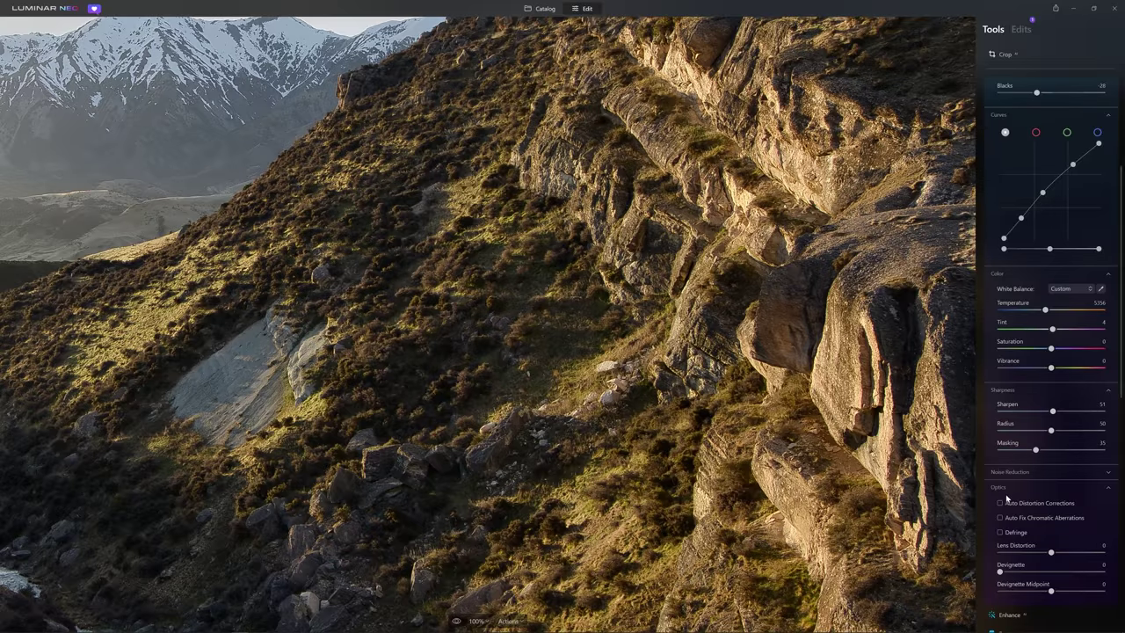
left_click_drag(710, 183, 877, 478)
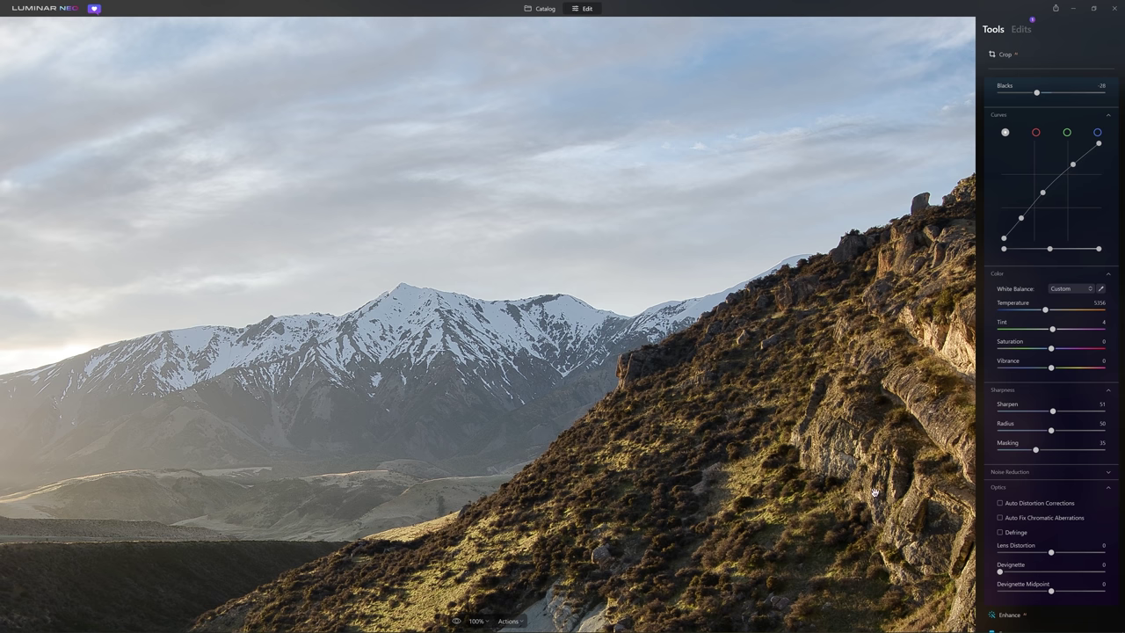
left_click(808, 453)
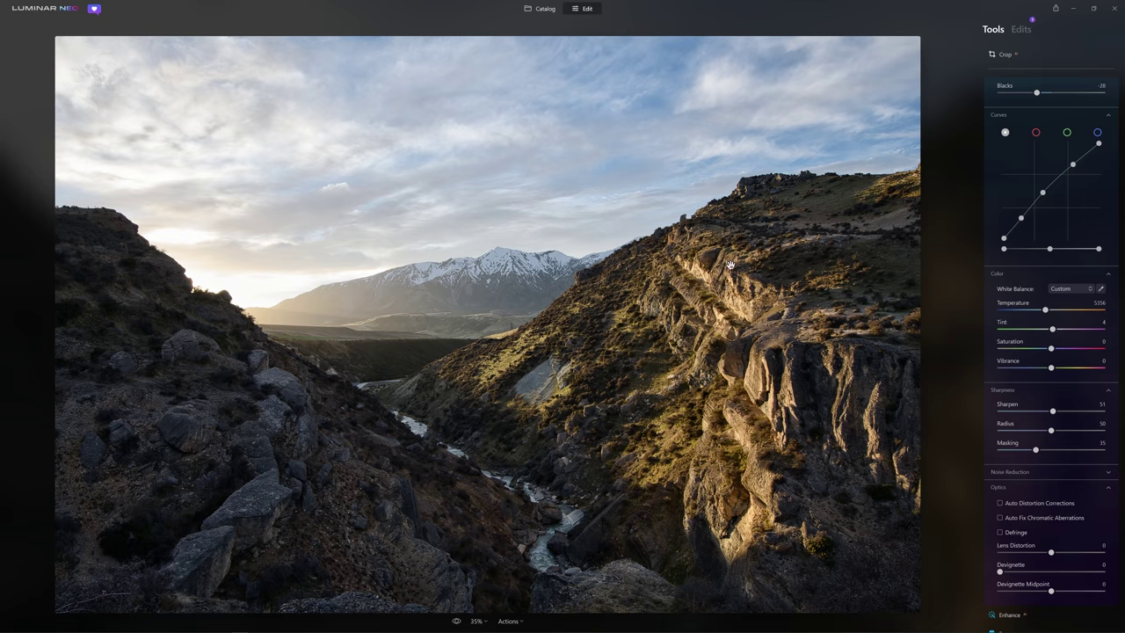
scroll(1072, 225, "up", 5)
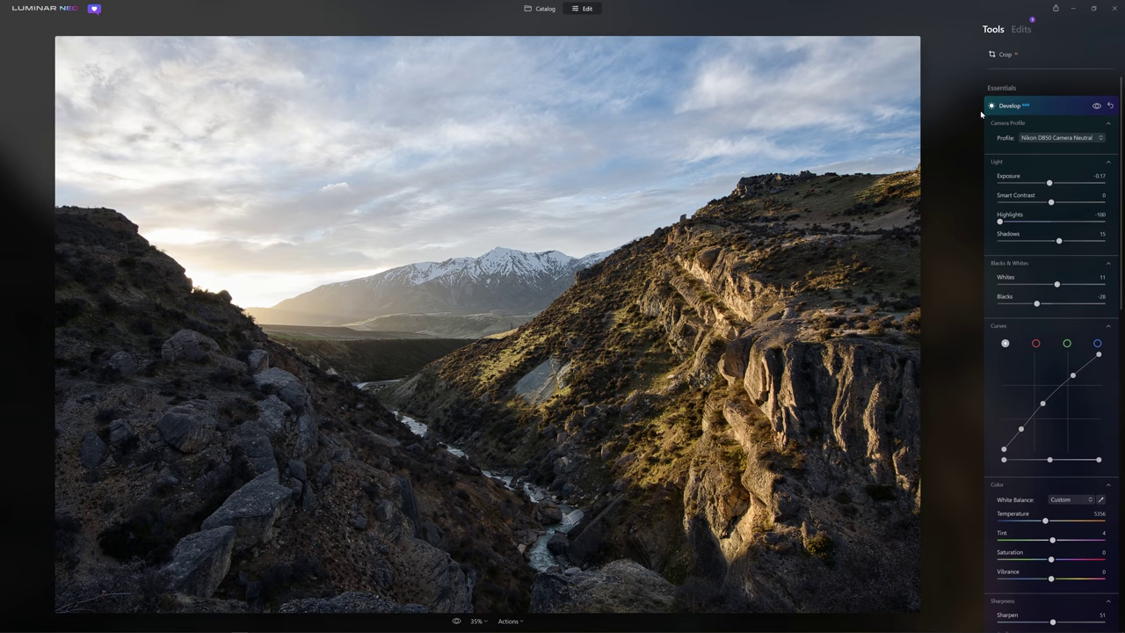
Review the edits already applied in the Edits tab, then return to Tools.
left_click(1034, 106)
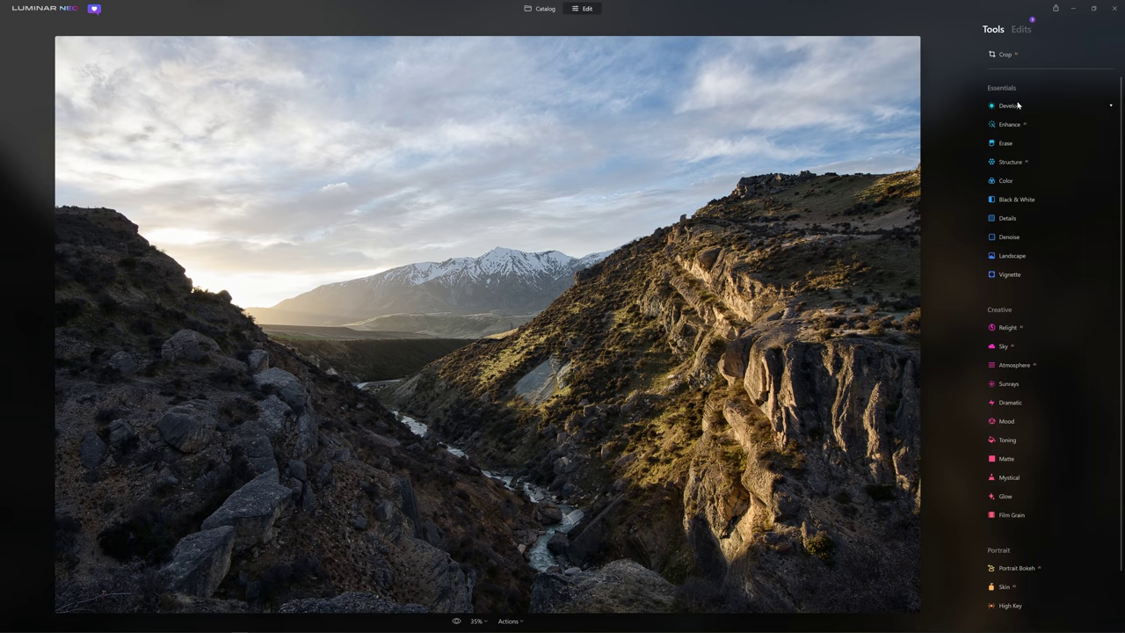
left_click(1045, 107)
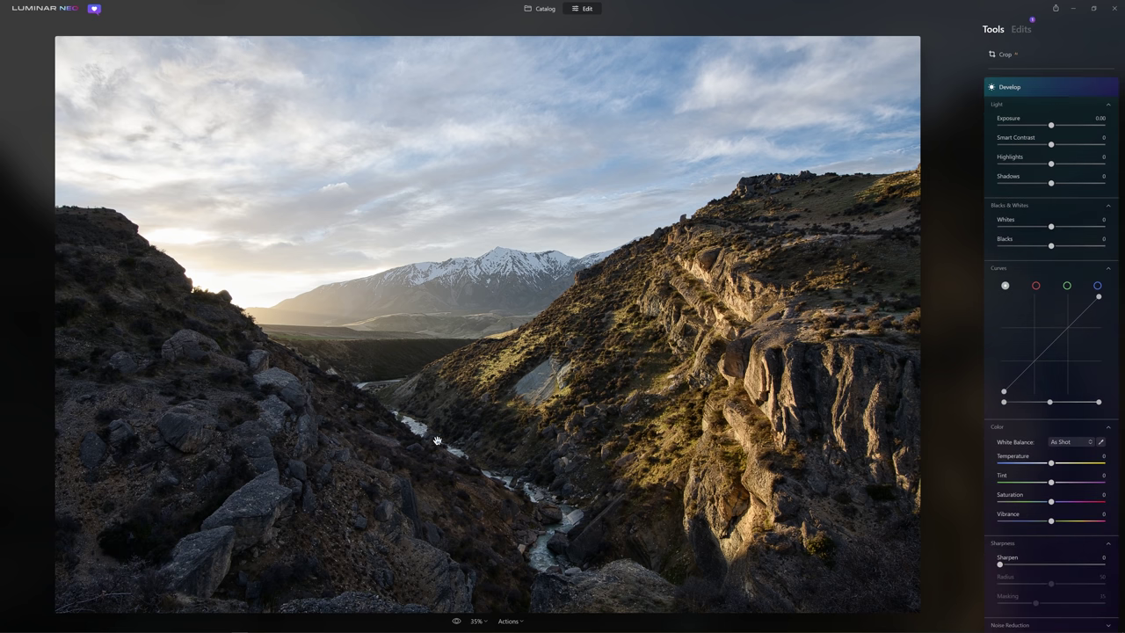
left_click(1020, 29)
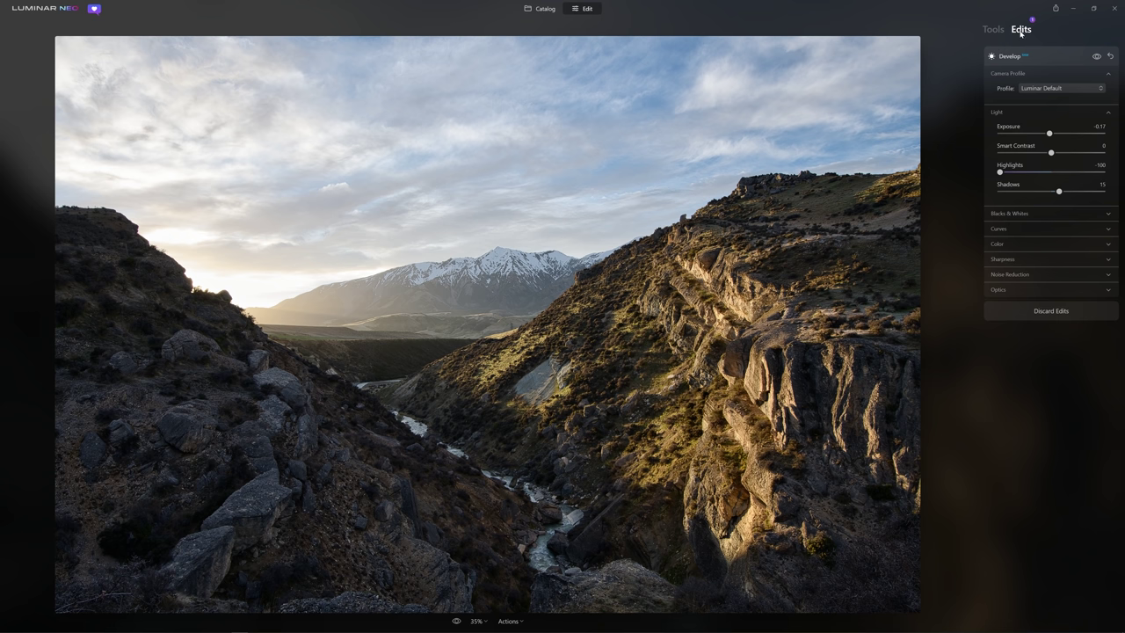
left_click(994, 31)
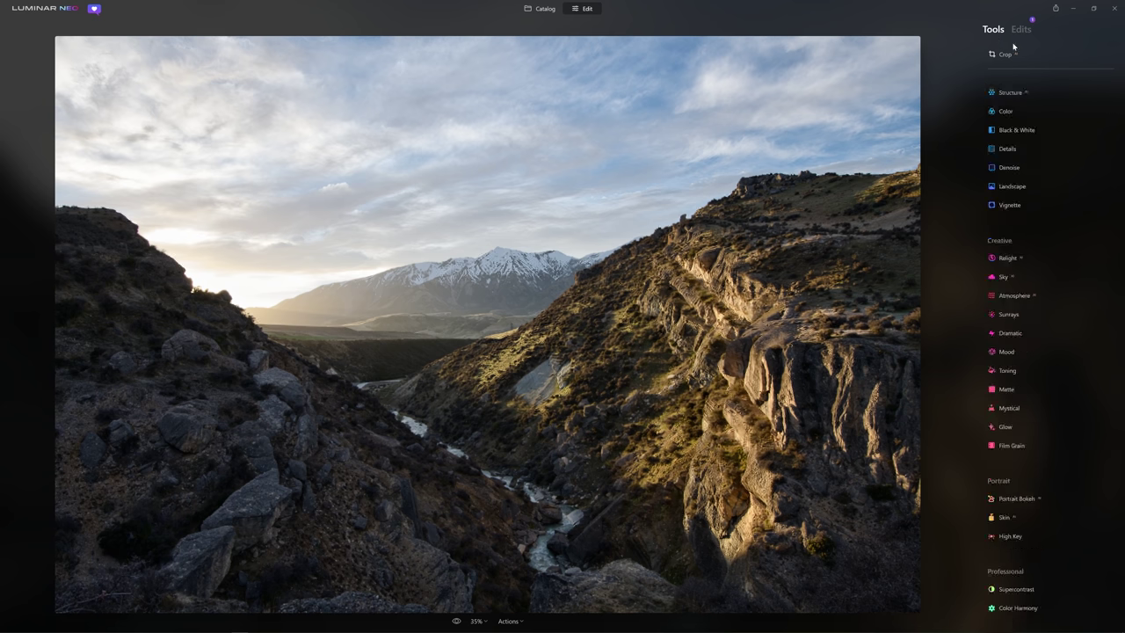
Add a second Develop with Exposure -1.06, Highlights -17 and Temperature -13.
left_click(1025, 111)
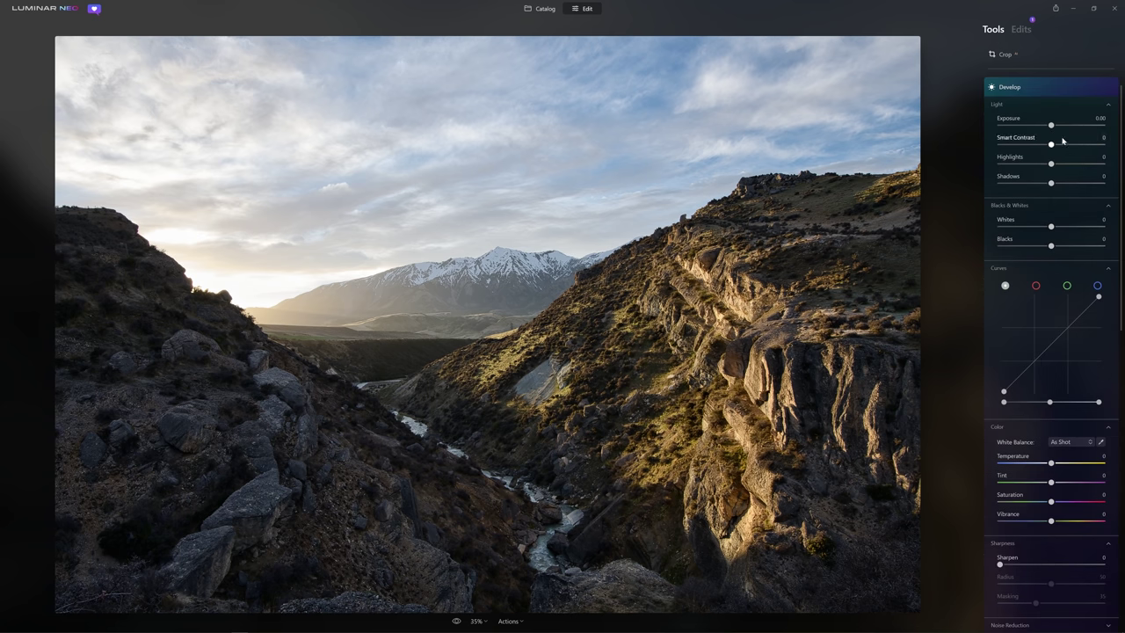
left_click_drag(1051, 125, 1040, 125)
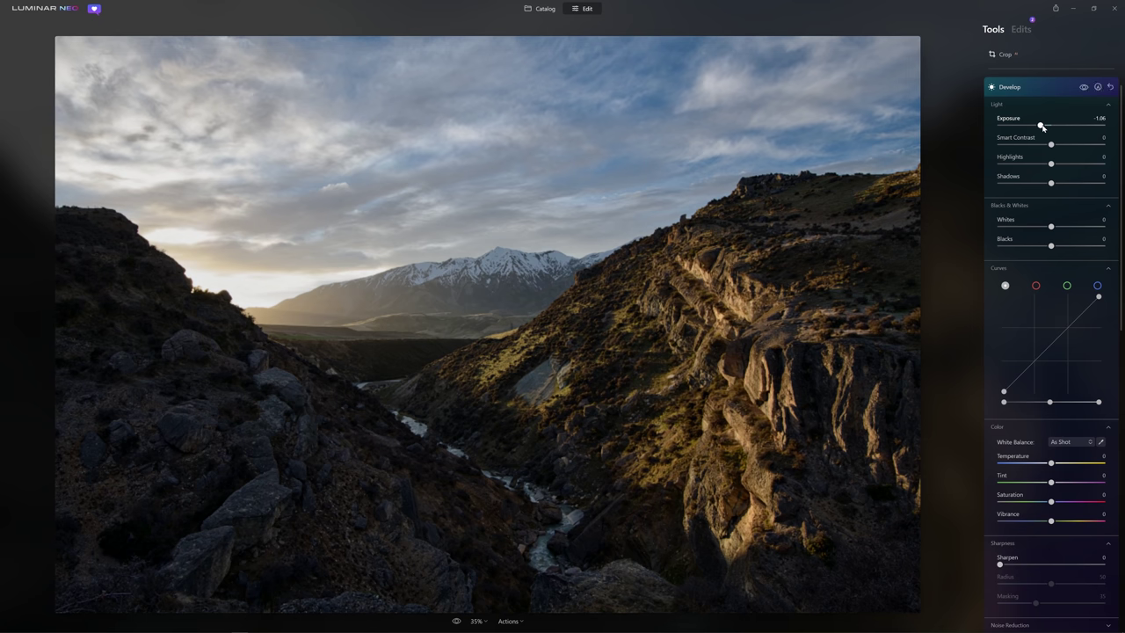
left_click_drag(1050, 163, 1041, 163)
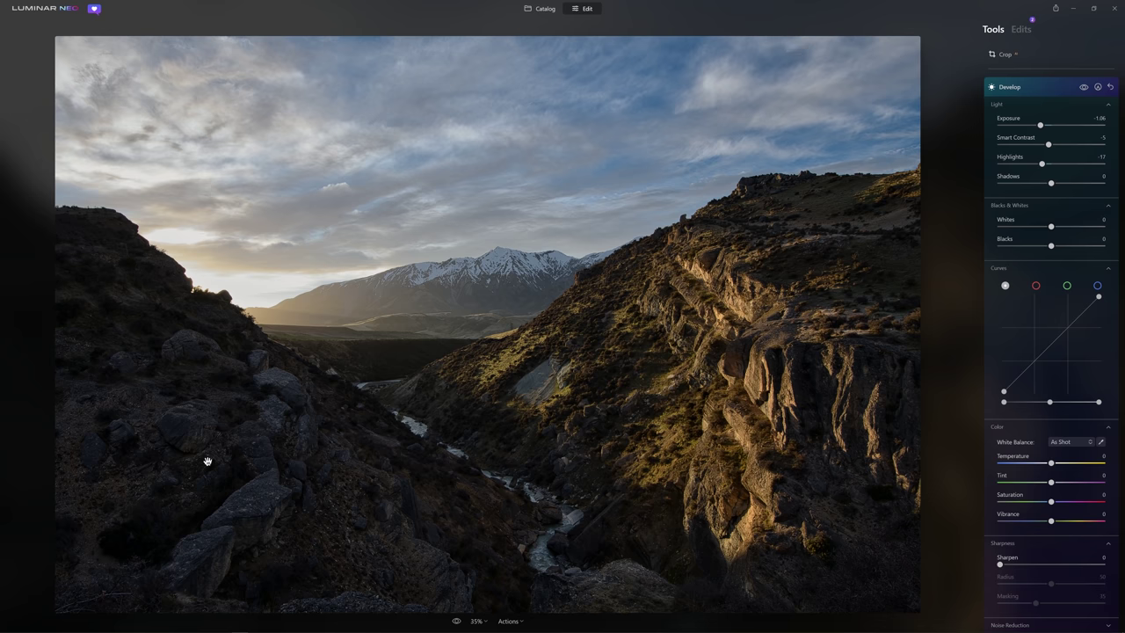
scroll(1103, 316, "down", 3)
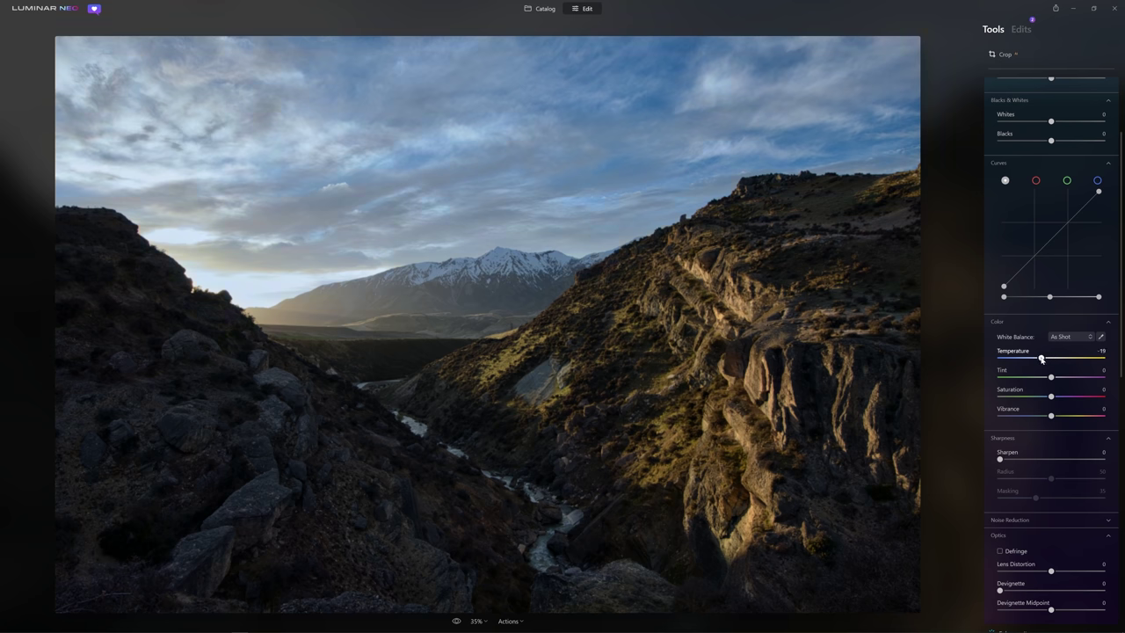
left_click_drag(1042, 359, 1044, 359)
scroll(1099, 176, "up", 6)
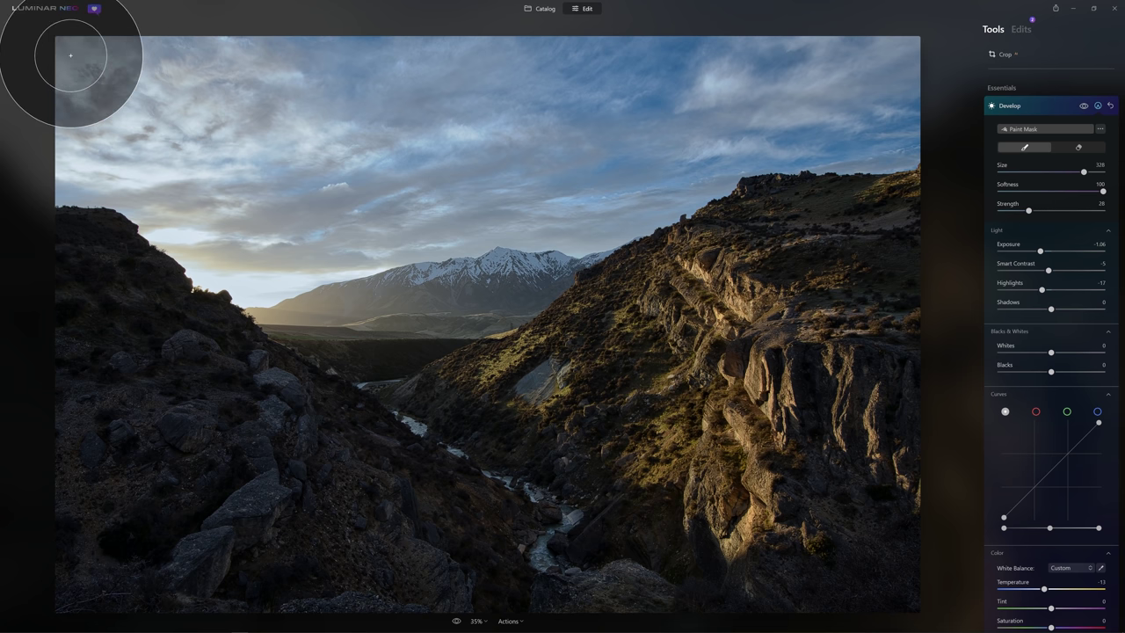
Paint the darkening adjustment's mask across the sky.
left_click(70, 56)
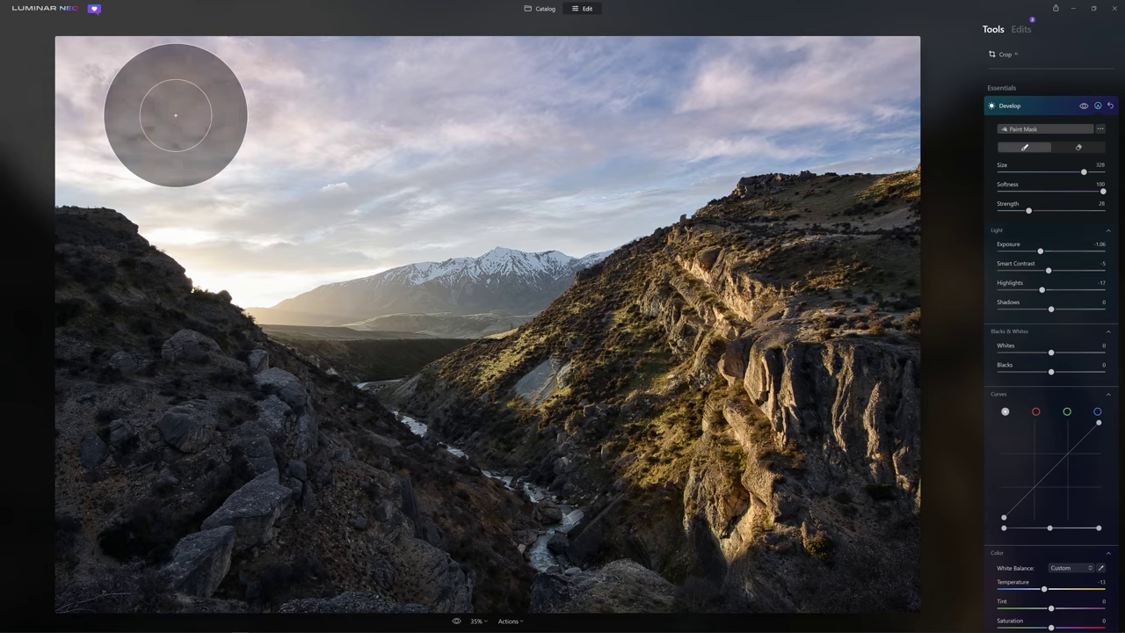
mouse_move(921, 124)
left_mouse_down()
mouse_move(341, 137)
mouse_move(136, 63)
mouse_move(459, 66)
mouse_move(931, 62)
left_mouse_up()
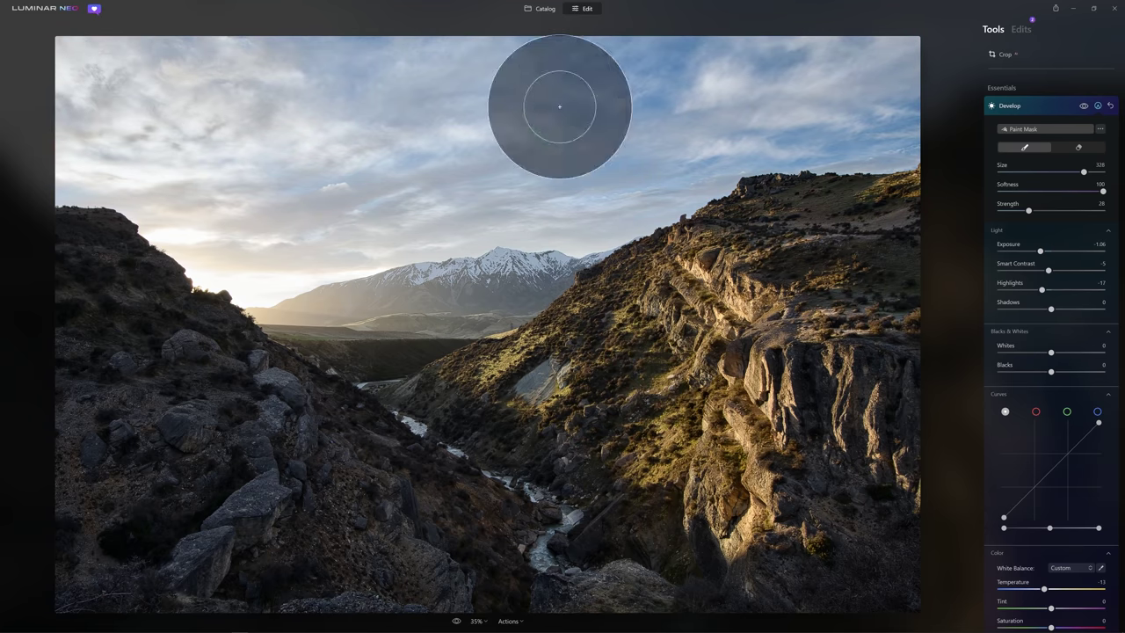
mouse_move(886, 57)
left_mouse_down()
mouse_move(84, 24)
mouse_move(515, 43)
mouse_move(867, 94)
mouse_move(524, 92)
mouse_move(887, 141)
mouse_move(585, 153)
mouse_move(880, 96)
mouse_move(599, 48)
mouse_move(534, 50)
mouse_move(870, 39)
mouse_move(485, 57)
mouse_move(996, 43)
left_mouse_up()
mouse_move(891, 63)
left_mouse_down()
mouse_move(338, 10)
mouse_move(803, 76)
left_mouse_up()
mouse_move(744, 22)
left_mouse_down()
mouse_move(312, 14)
mouse_move(297, 36)
mouse_move(371, 57)
mouse_move(344, 55)
left_mouse_up()
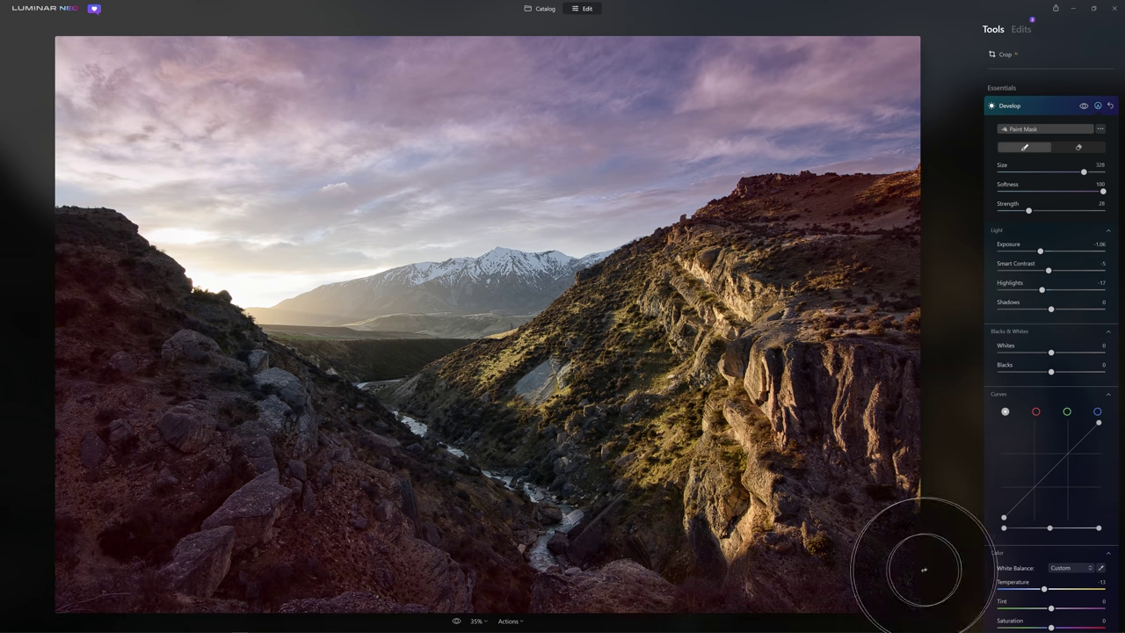
Toggle the masked Develop off and on to compare, then collapse it.
left_click(1084, 107)
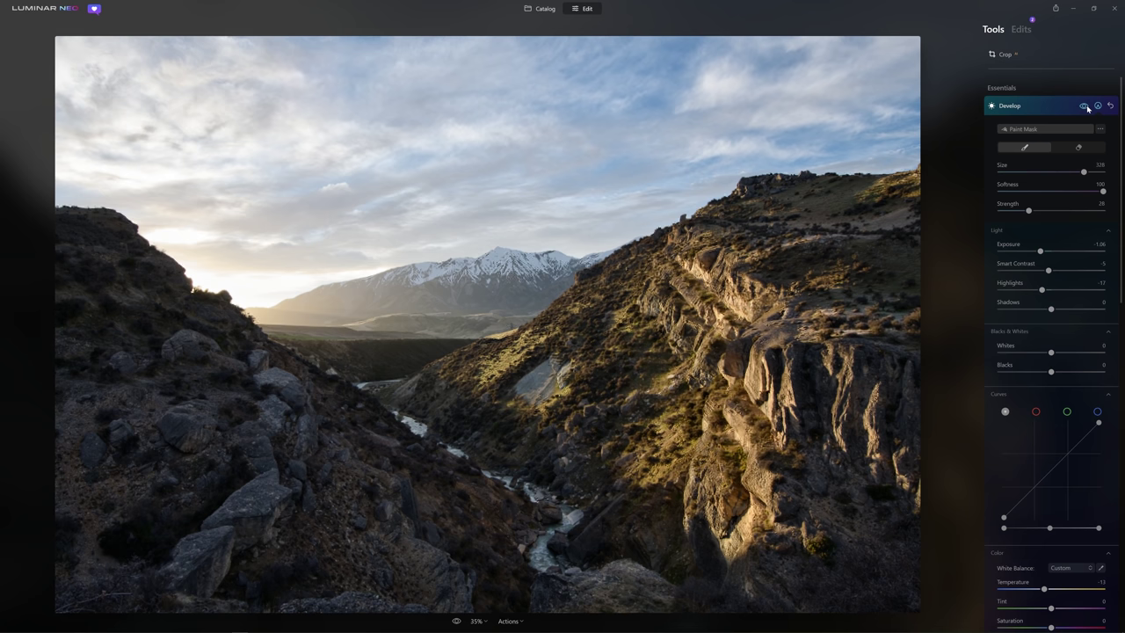
left_click(1085, 106)
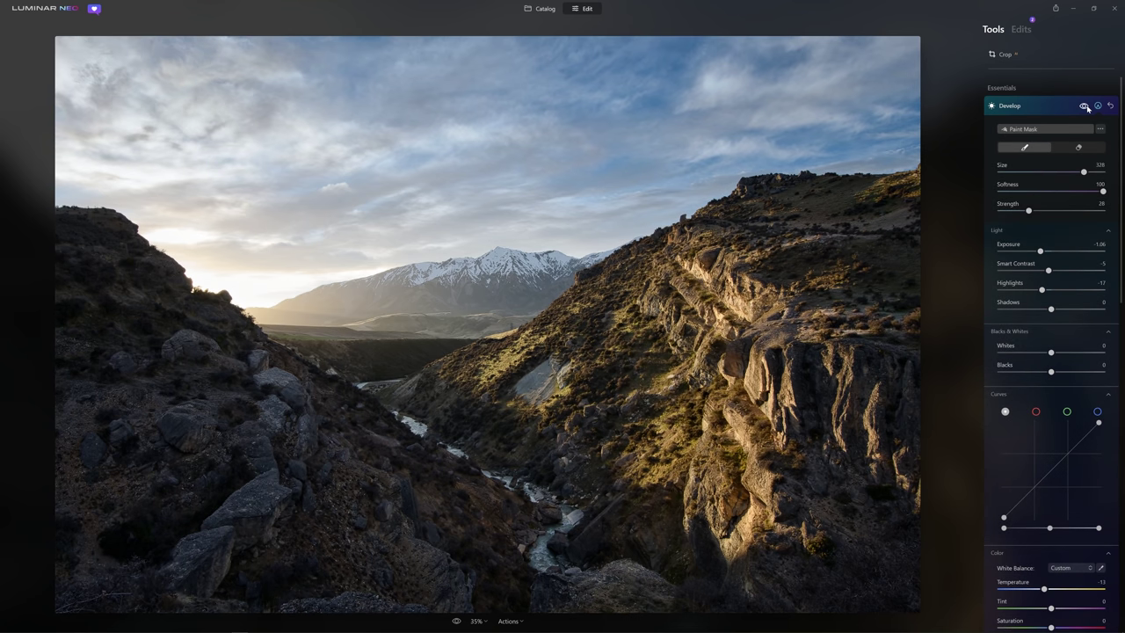
left_click(1084, 107)
left_click(1084, 106)
left_click(1049, 104)
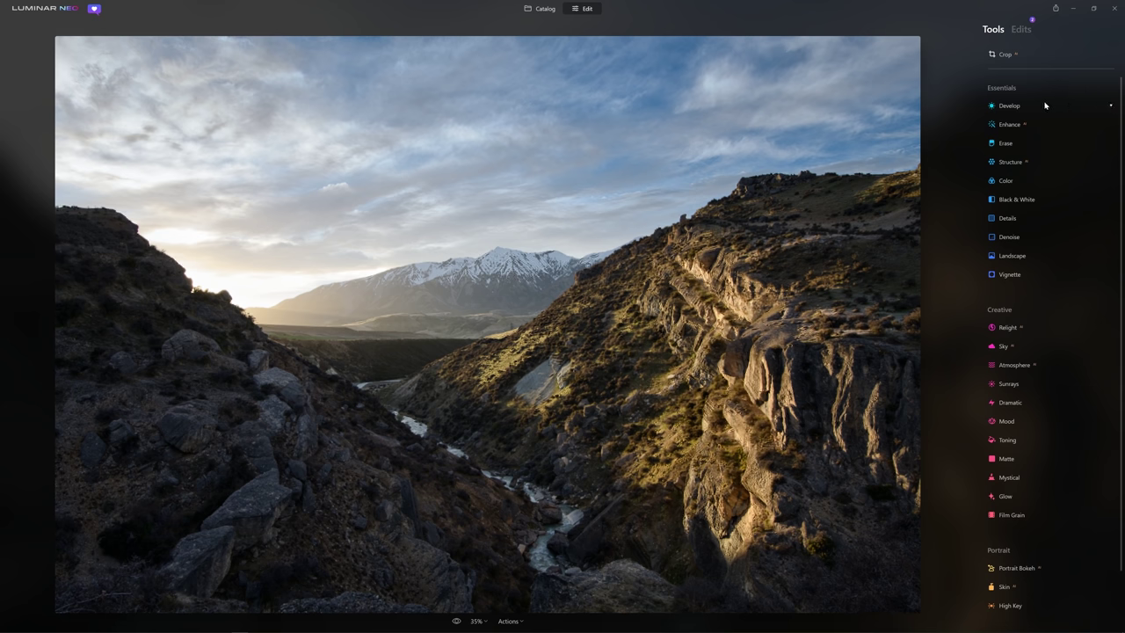
Add a new Develop warmed to Temperature 25 and Tint 12, then open its Paint Mask.
left_click(1033, 105)
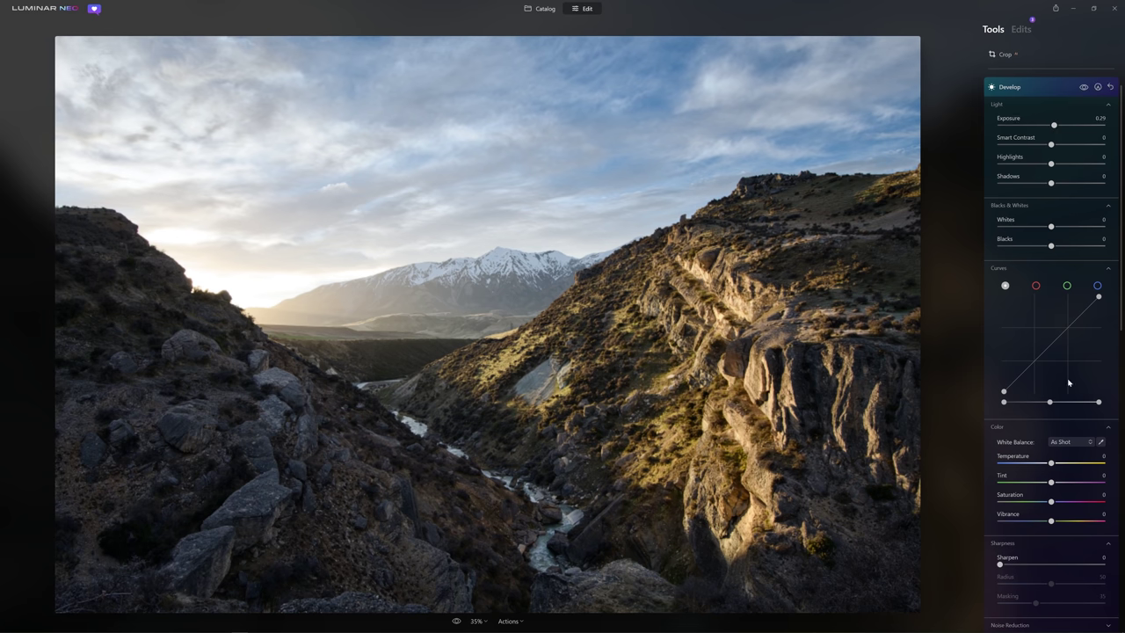
left_click_drag(1052, 464, 1078, 464)
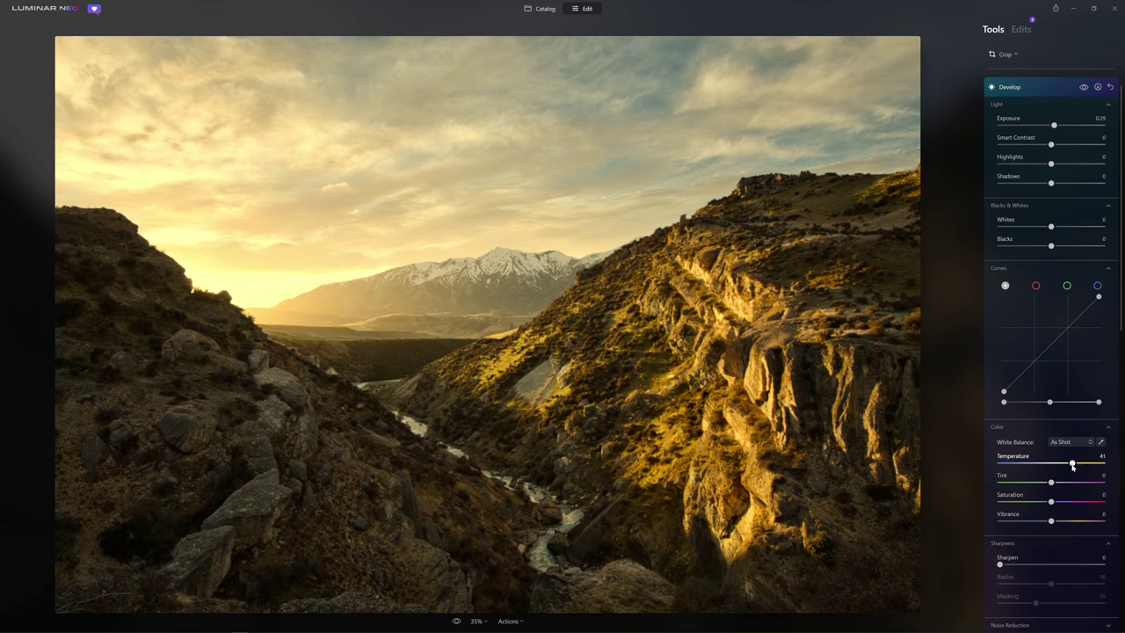
left_click_drag(1054, 464, 1077, 468)
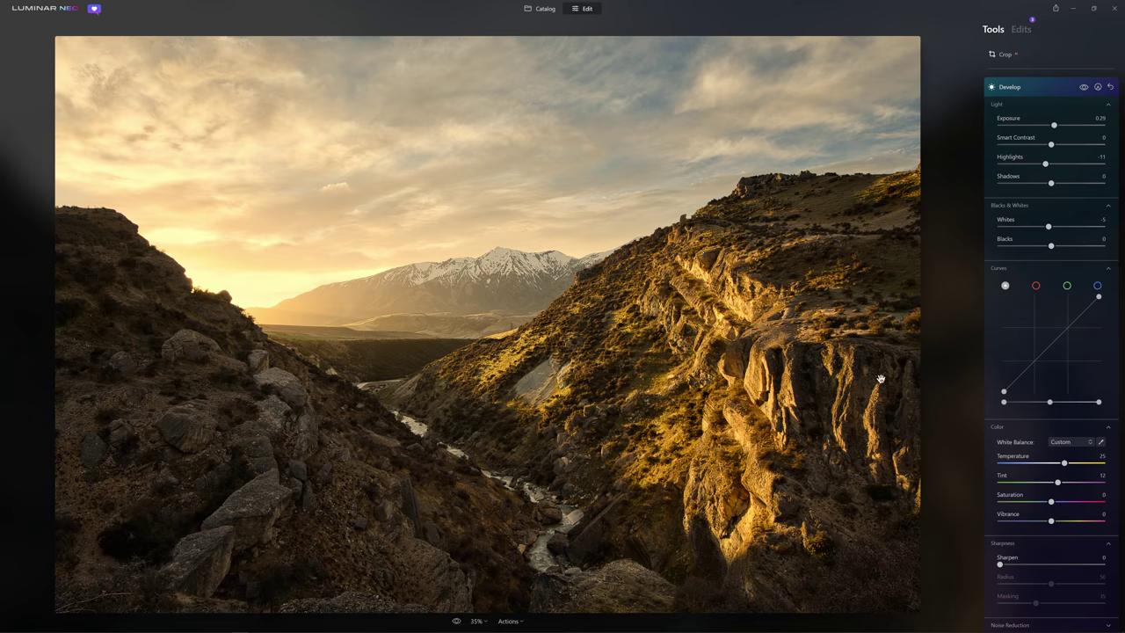
left_click(1098, 87)
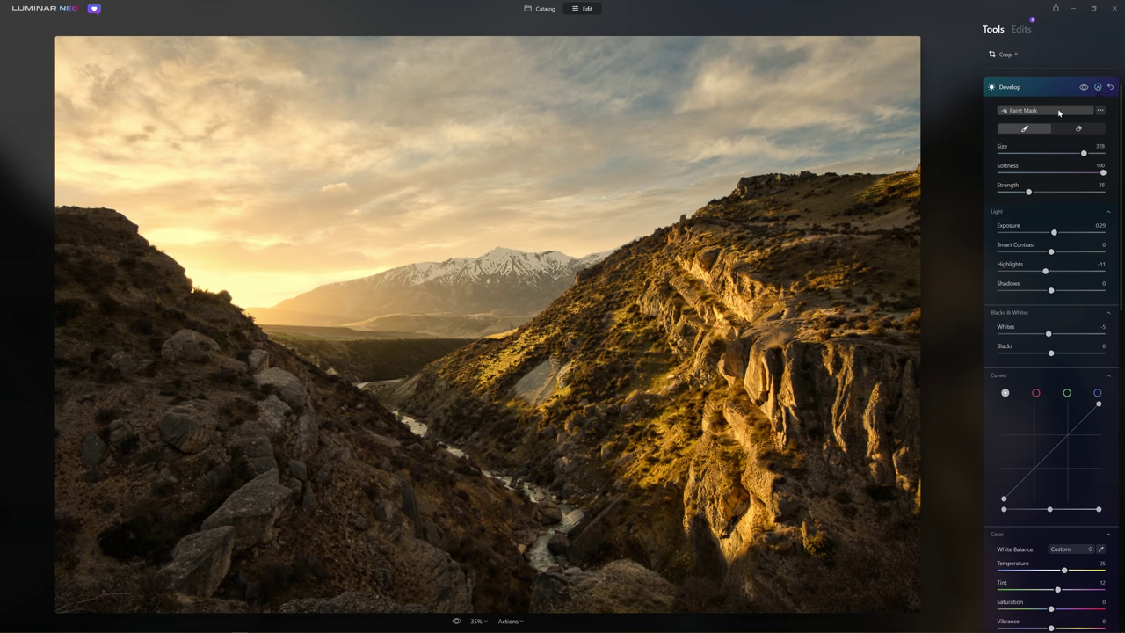
Paint the warming mask at Strength 100, then erase the glow from the left sky.
scroll(1059, 113, "down", 1)
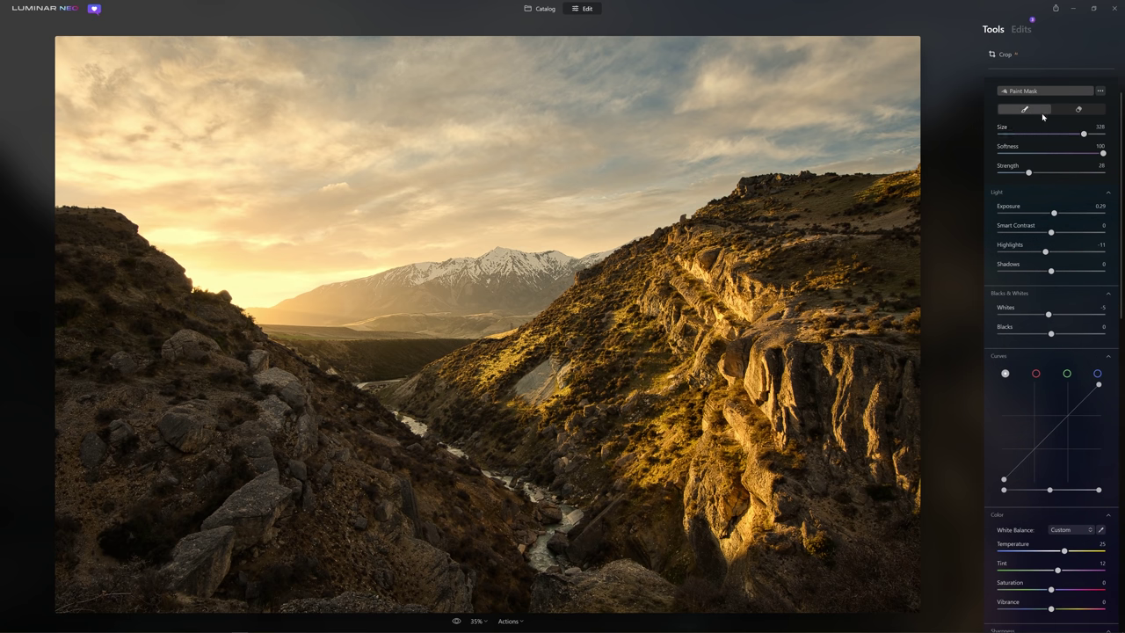
left_click_drag(1030, 173, 1103, 173)
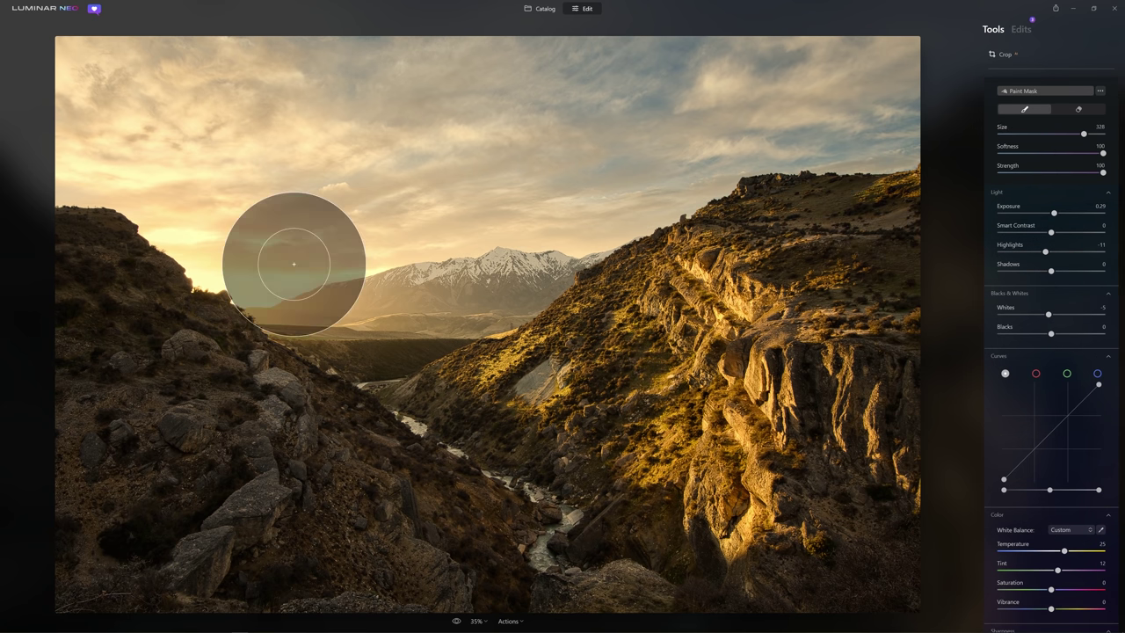
left_click_drag(294, 261, 340, 243)
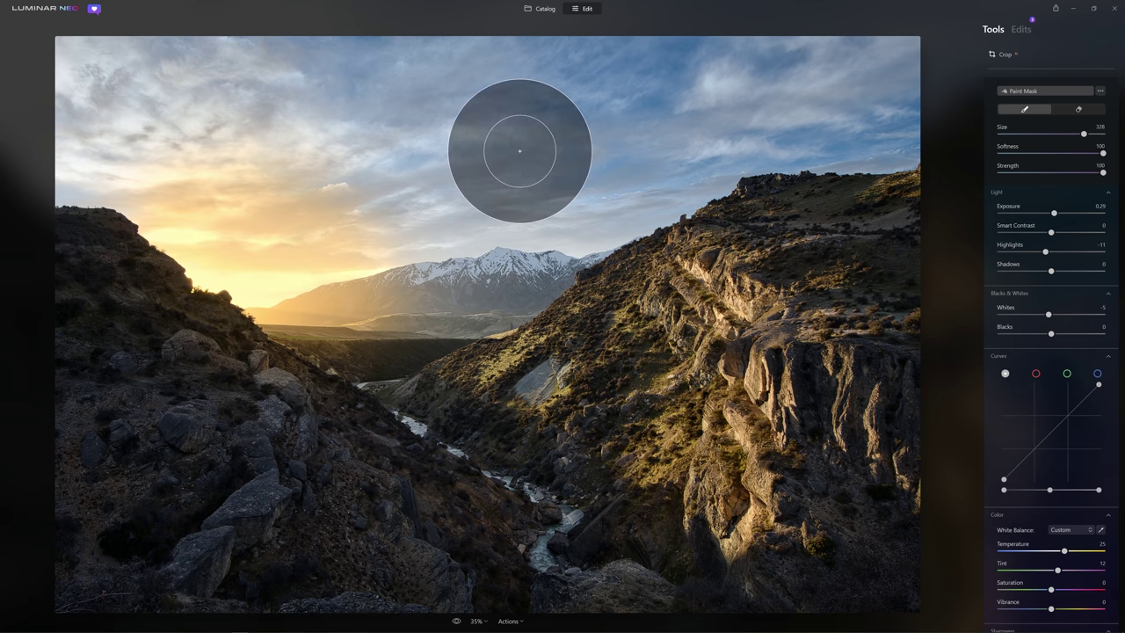
left_click(1079, 109)
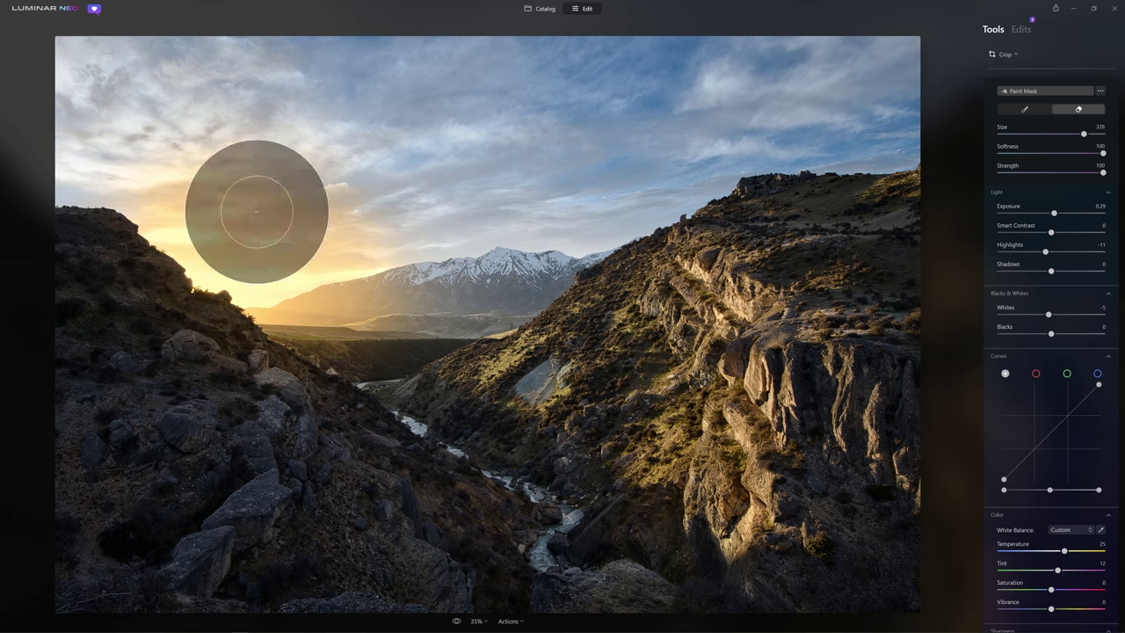
left_click_drag(373, 297, 349, 296)
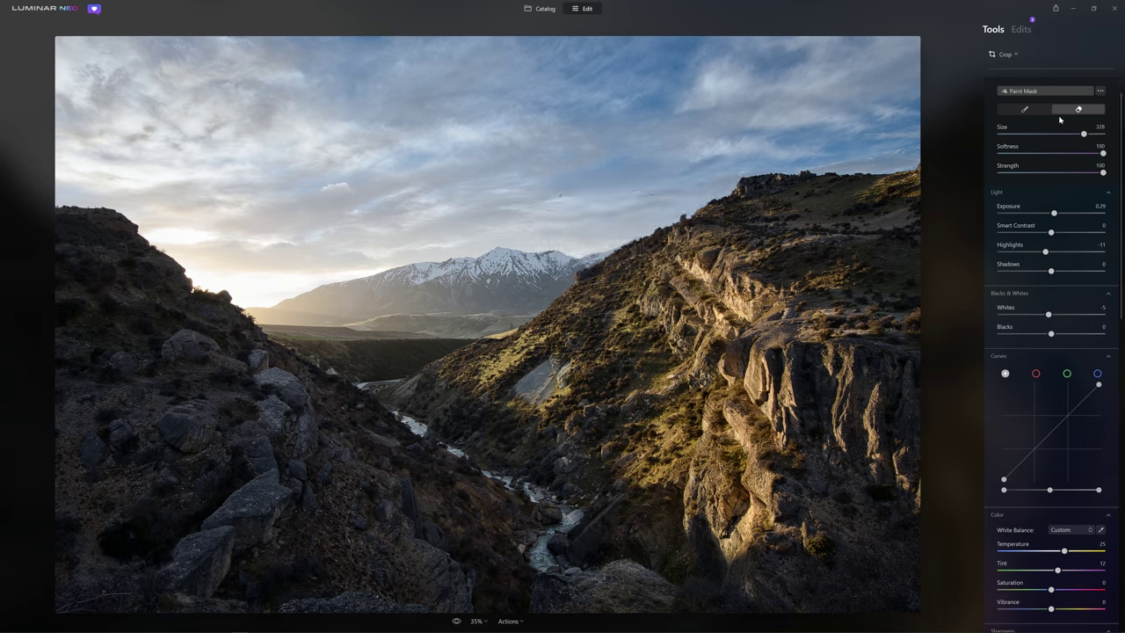
Brush gentle warmth over the sky and right-hand cliffs at Strength 21, Size 400.
left_click(1023, 110)
left_click(1019, 173)
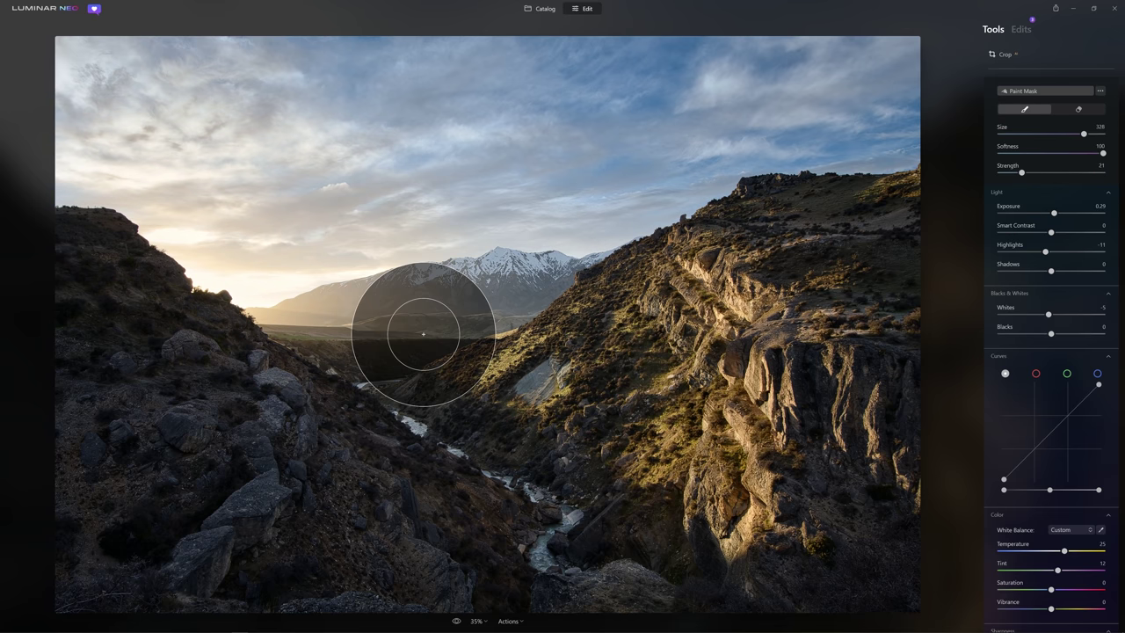
key("bracketright")
key("bracketright")
key("bracketright")
mouse_move(306, 264)
left_mouse_down()
mouse_move(248, 253)
mouse_move(275, 283)
mouse_move(174, 213)
mouse_move(287, 272)
left_mouse_up()
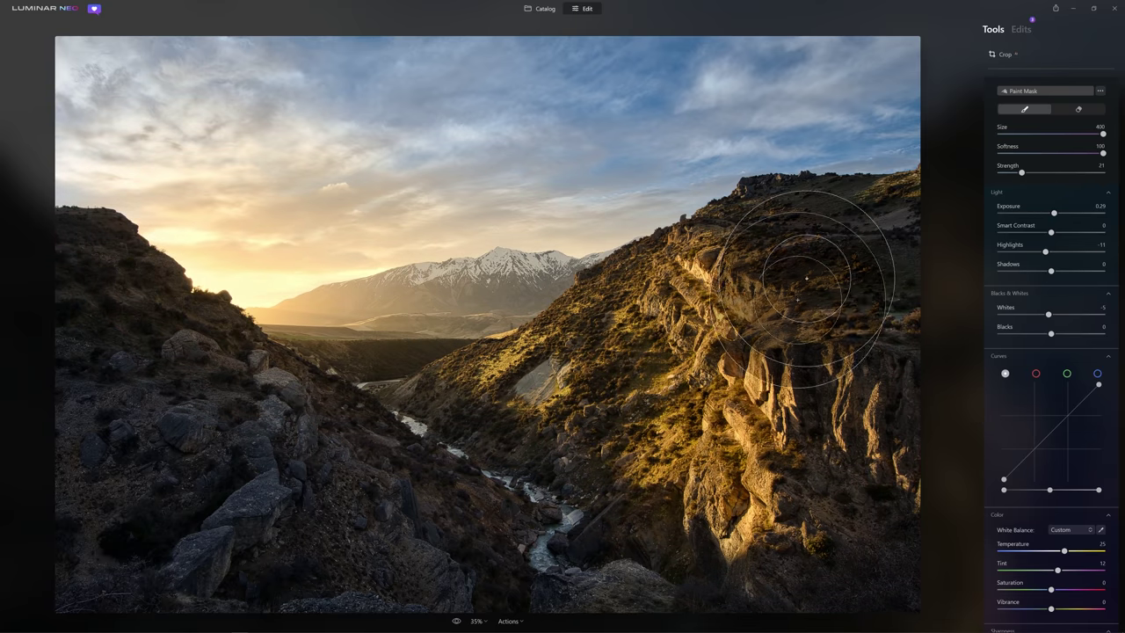
scroll(1070, 187, "up", 1)
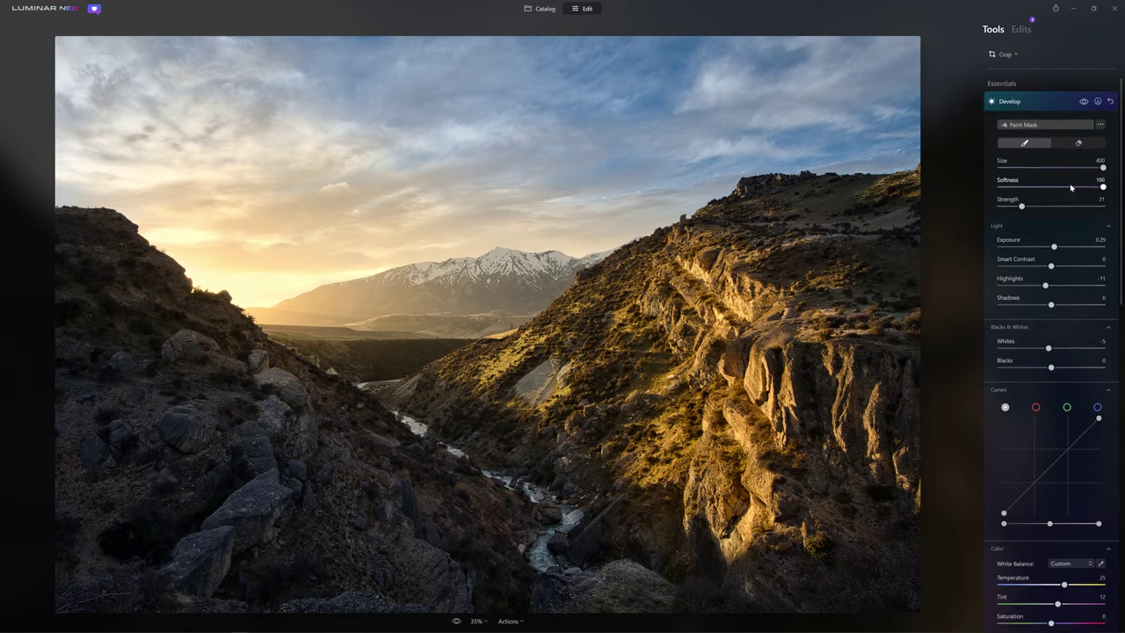
Add a new Develop adjustment with Exposure 0.68, Smart Contrast 5 and Shadows 33.
left_click(1004, 105)
scroll(1029, 91, "down", 1)
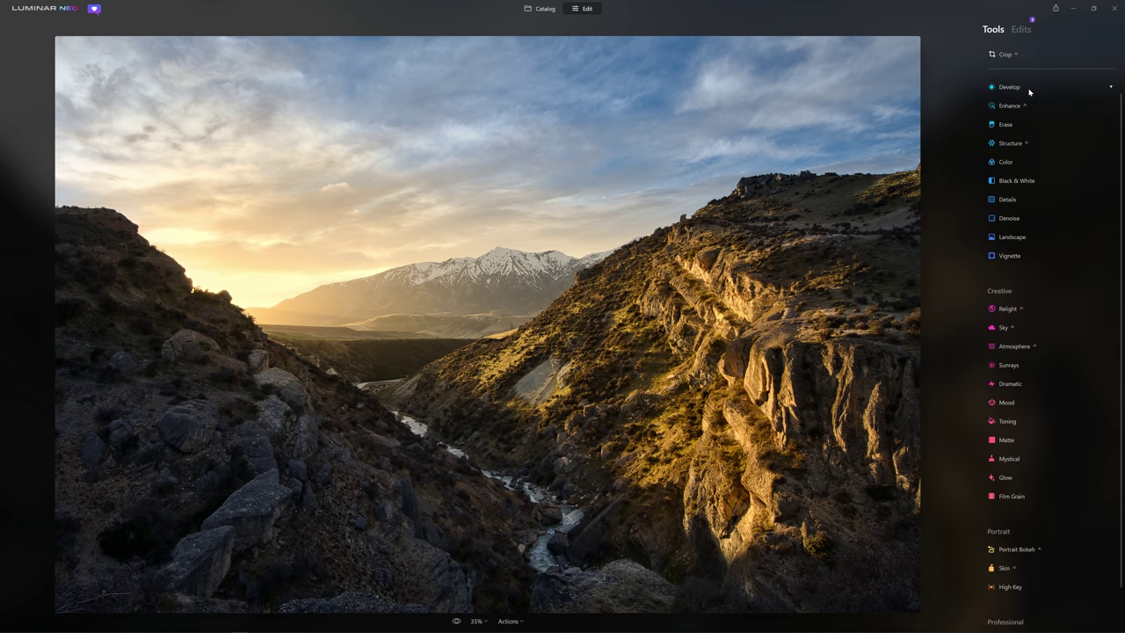
left_click(1029, 91)
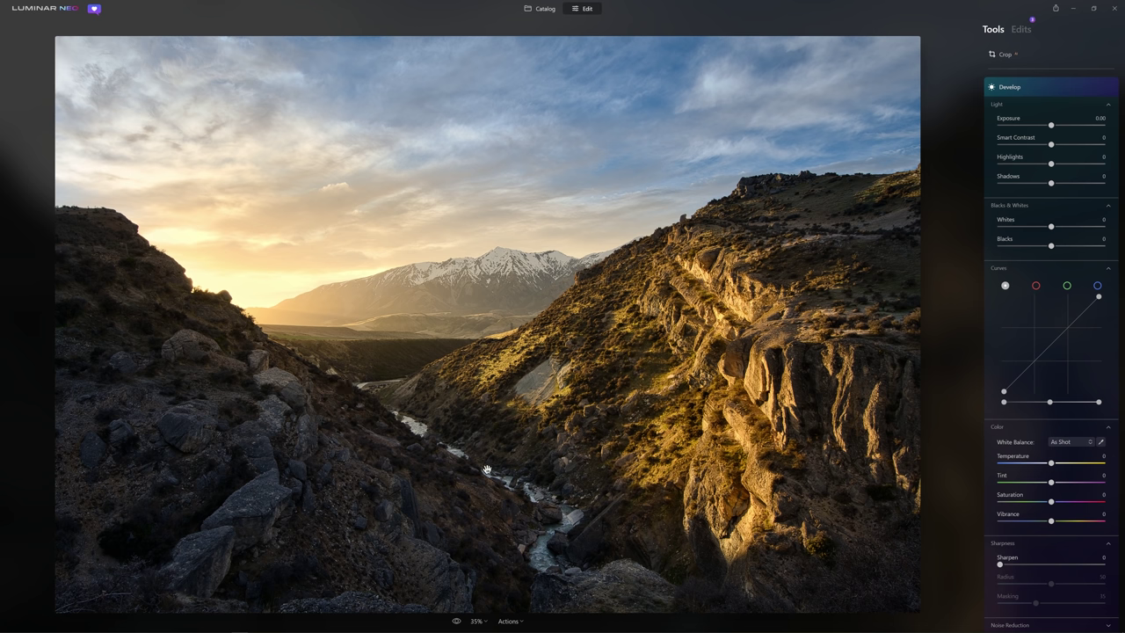
left_click_drag(1052, 125, 1059, 126)
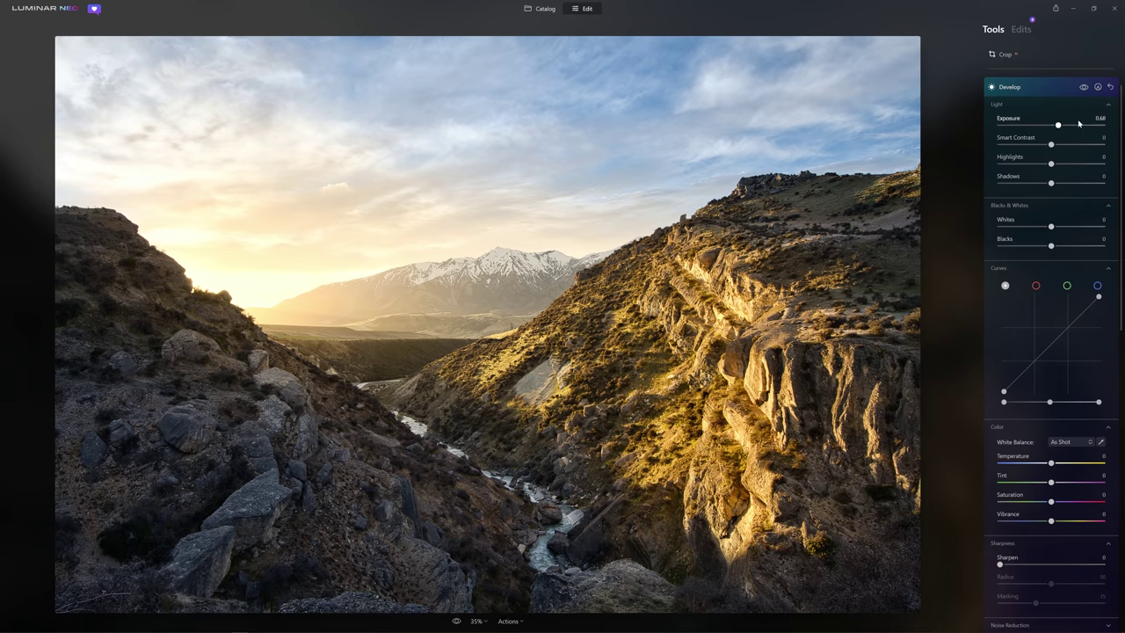
left_click(1058, 146)
left_click_drag(1057, 146, 1054, 145)
left_click_drag(1051, 184, 1068, 183)
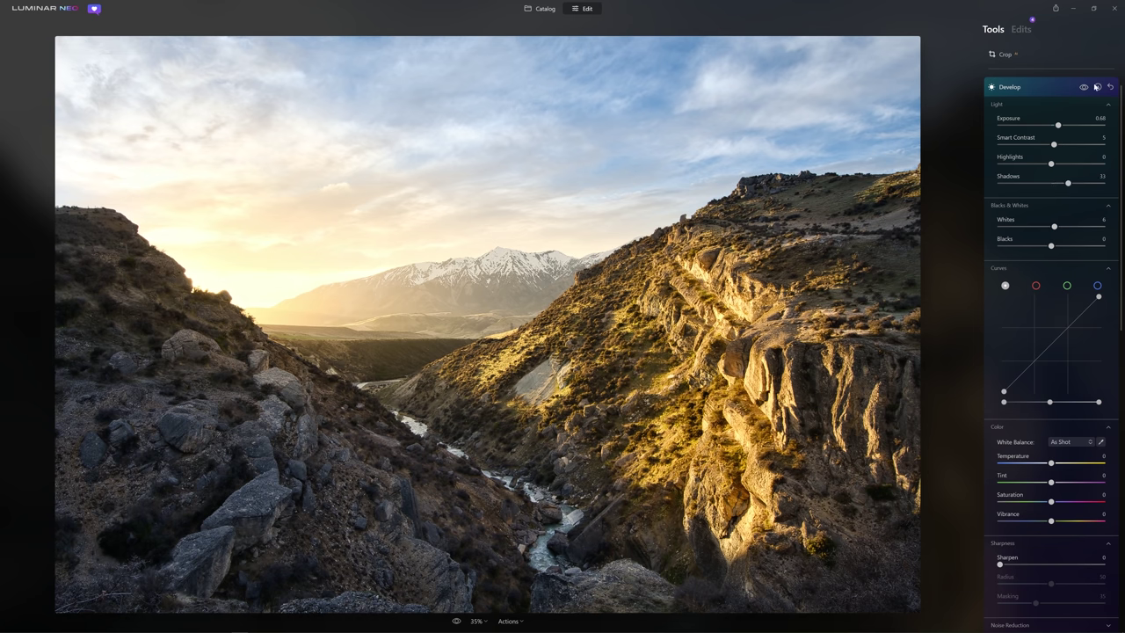
Paint a mask applying the brightening along the shadowed canyon valley.
left_click(1097, 87)
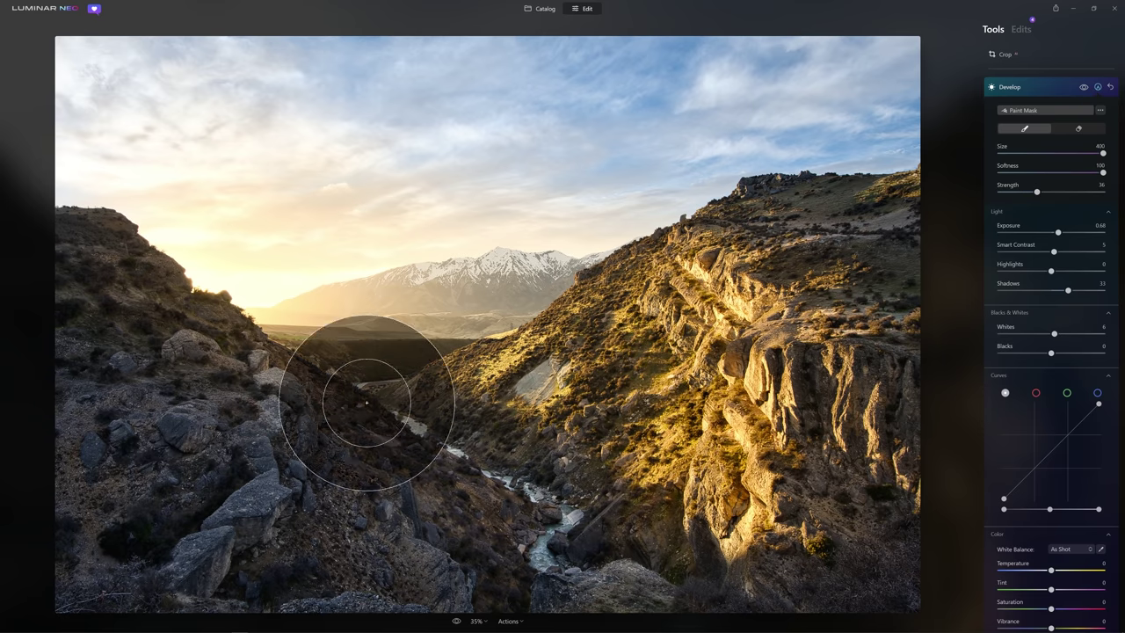
mouse_move(366, 403)
left_mouse_down()
mouse_move(326, 378)
mouse_move(477, 463)
left_mouse_up()
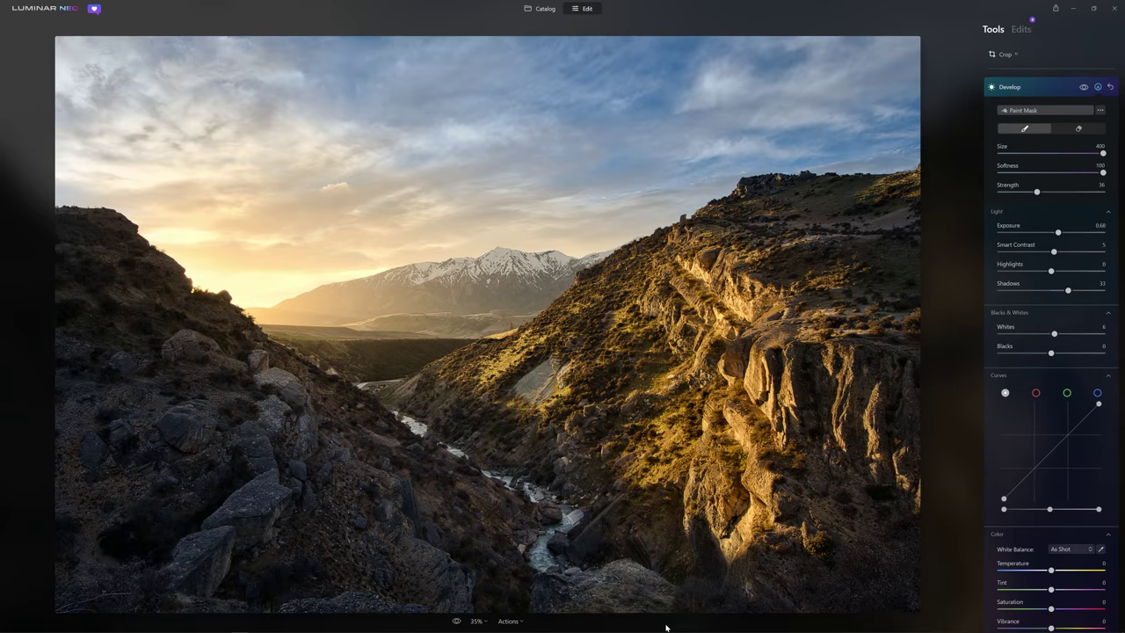
mouse_move(648, 595)
left_mouse_down()
mouse_move(597, 588)
mouse_move(541, 545)
mouse_move(518, 499)
mouse_move(322, 385)
left_mouse_up()
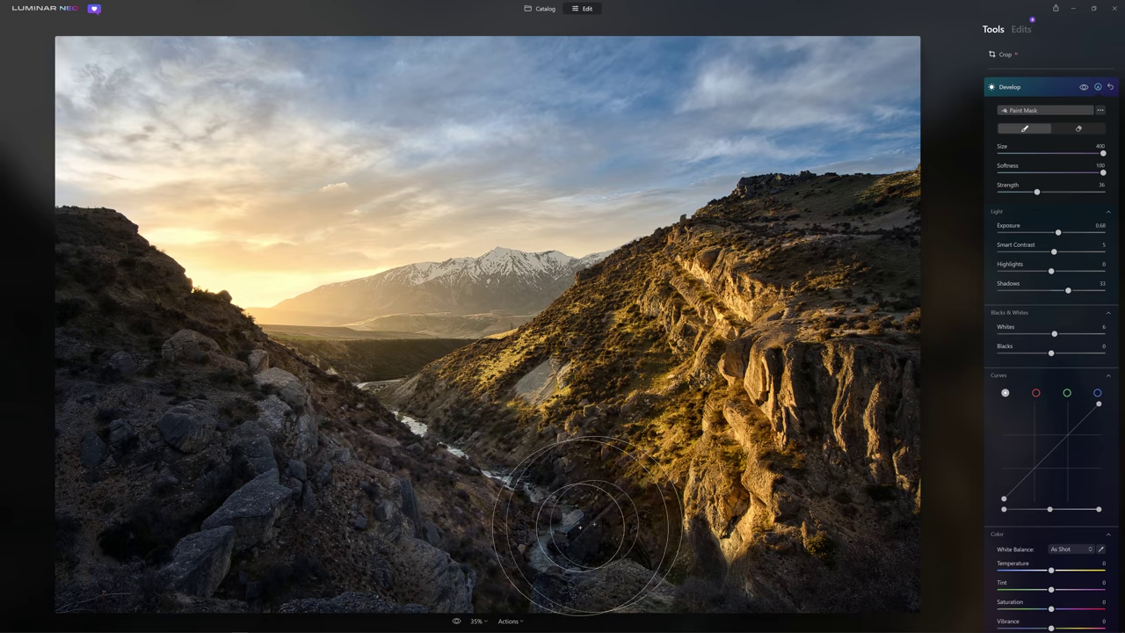
left_click(1083, 88)
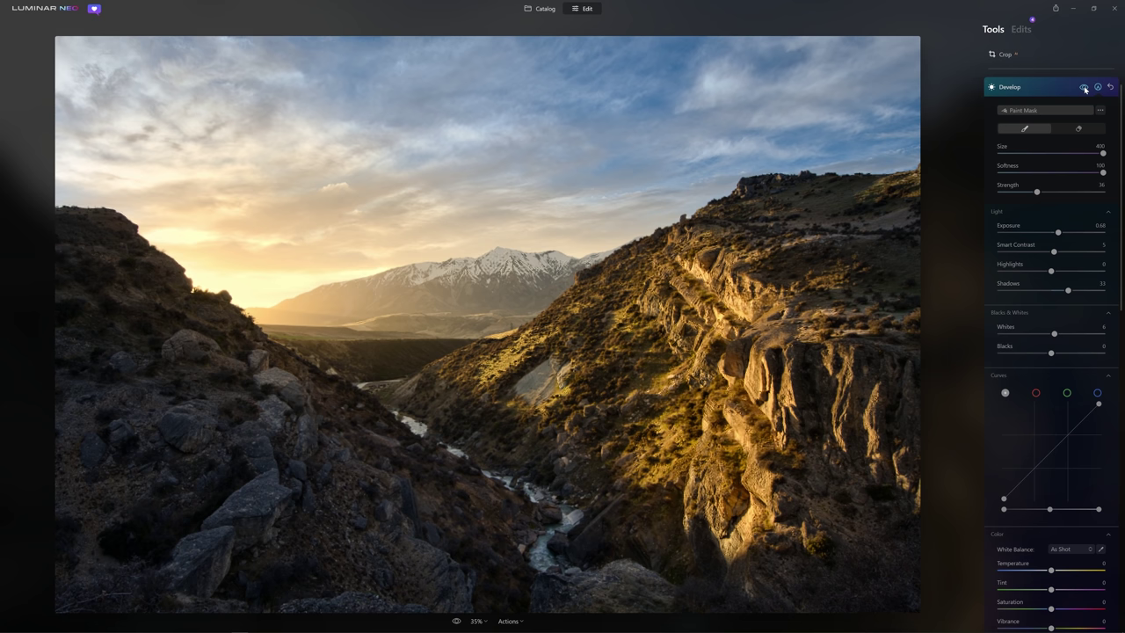
left_click(1084, 88)
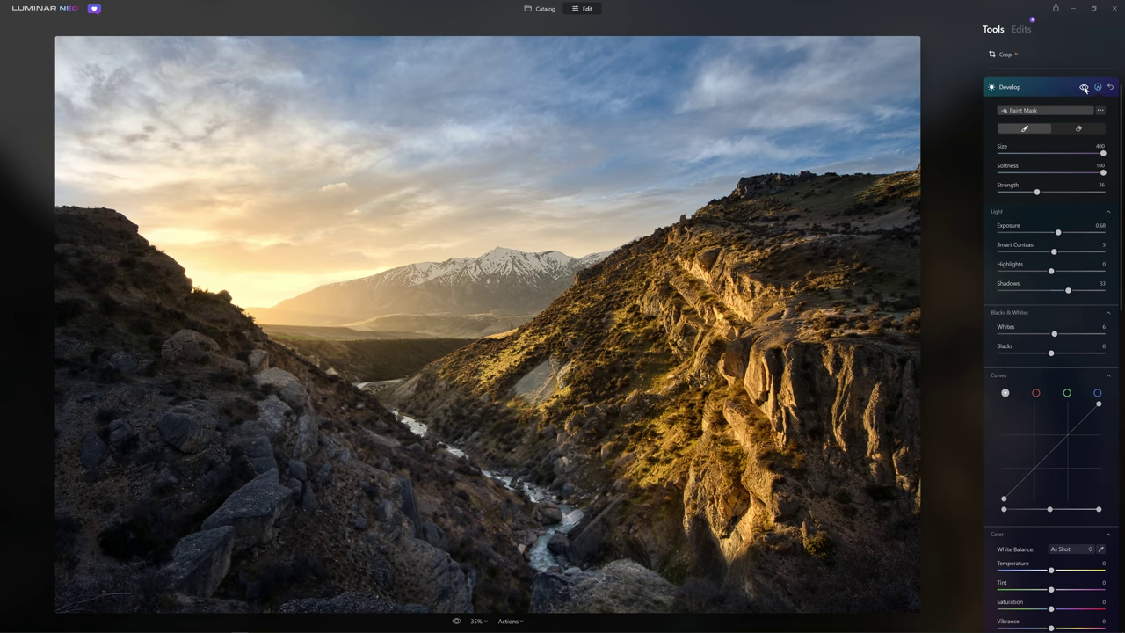
left_click(1084, 88)
left_click(1084, 88)
left_click(456, 621)
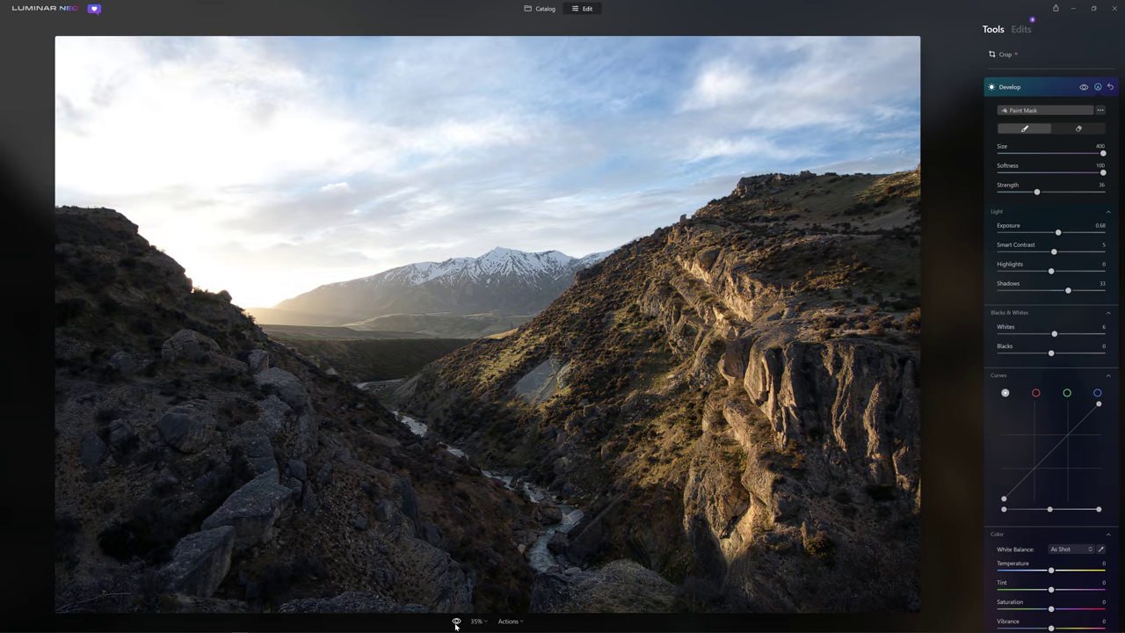
left_click(456, 622)
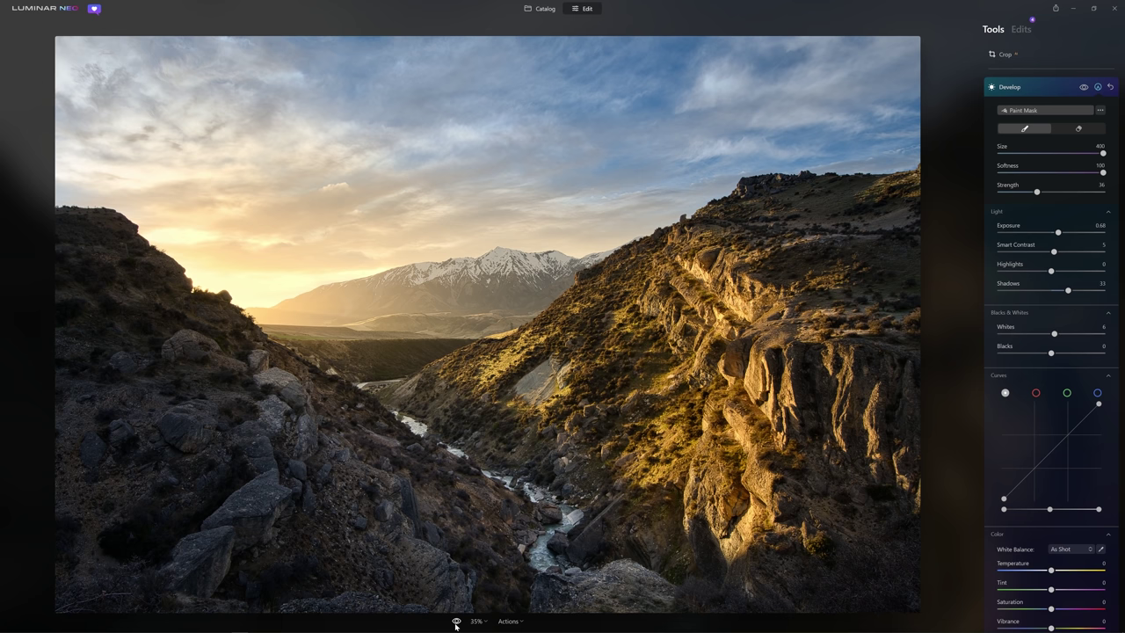
left_click(456, 622)
left_click(455, 623)
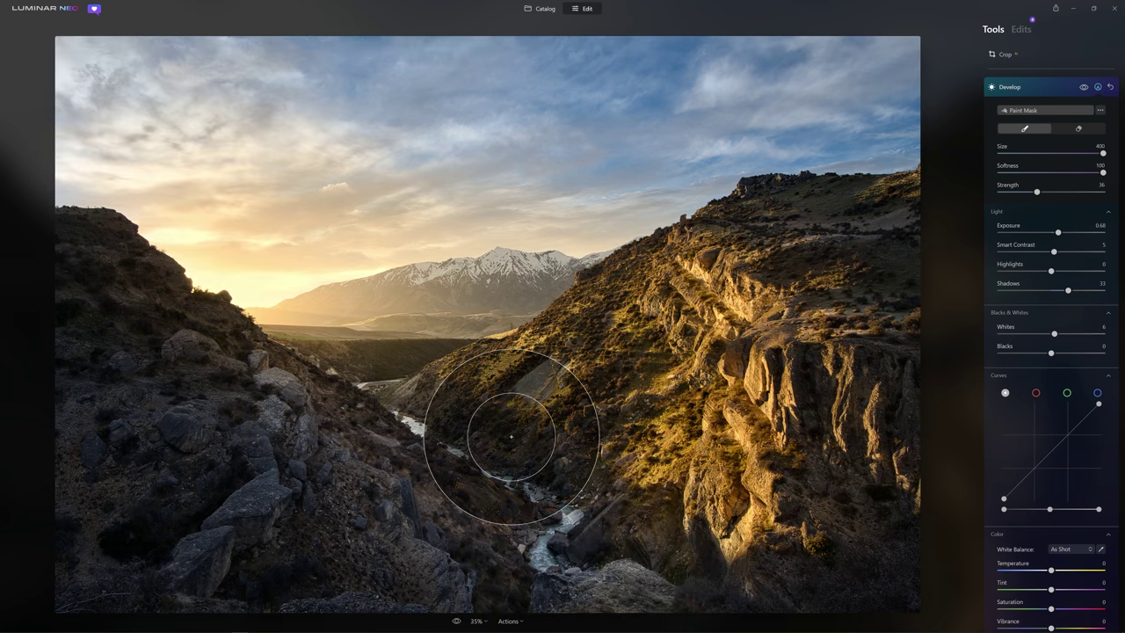
left_click(1021, 29)
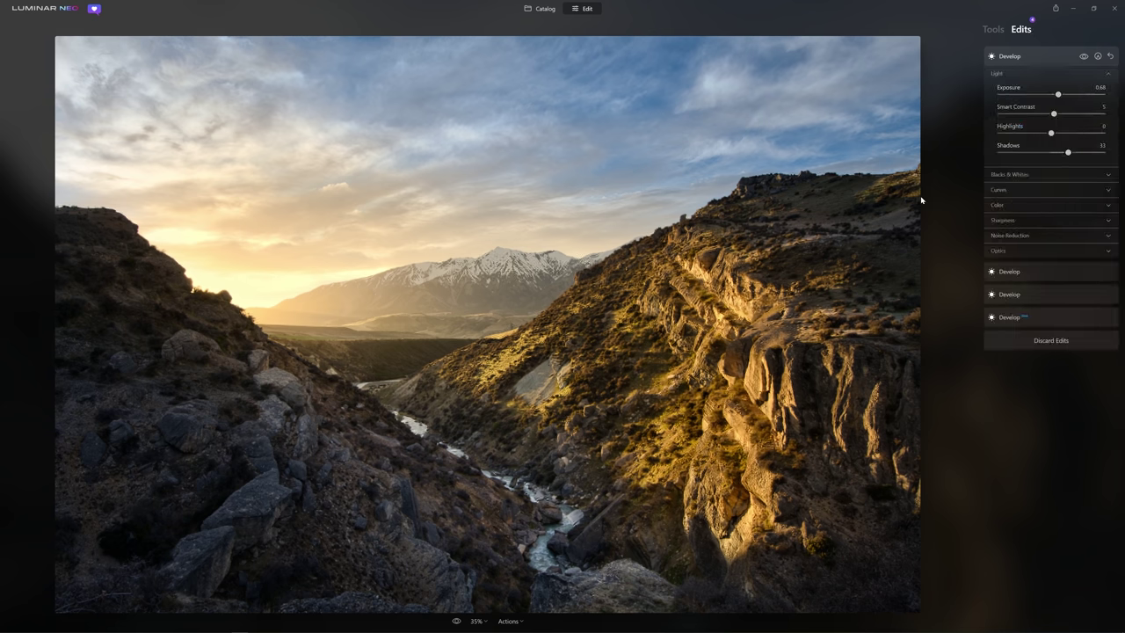
Return to the tools list and open a fresh Develop adjustment at default settings.
left_click(993, 29)
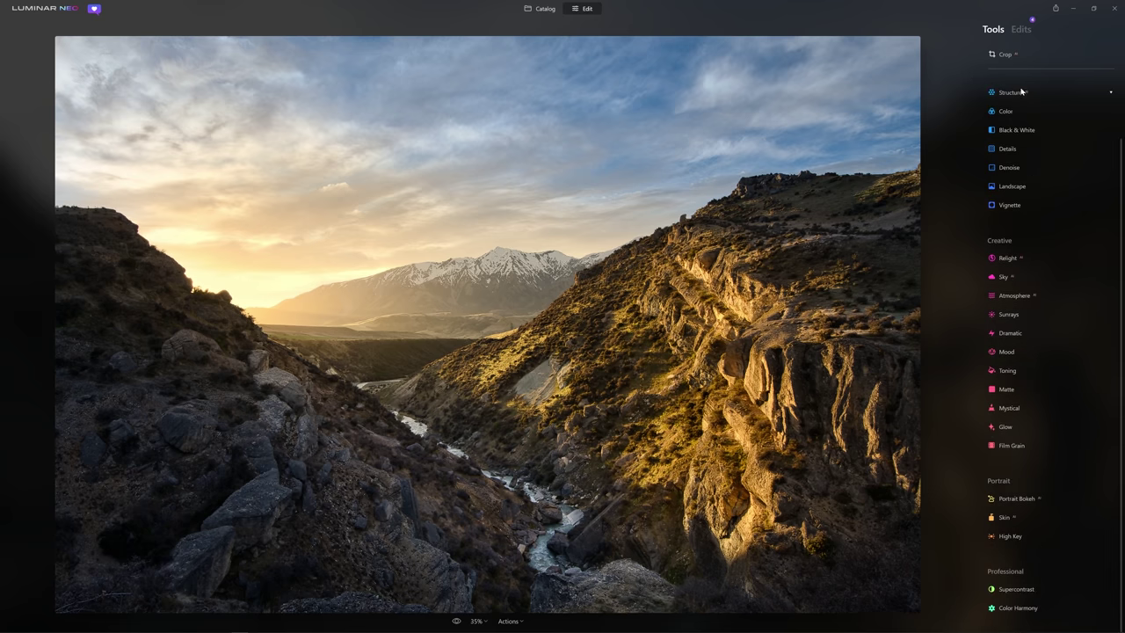
scroll(1028, 132, "up", 1)
left_click(1010, 106)
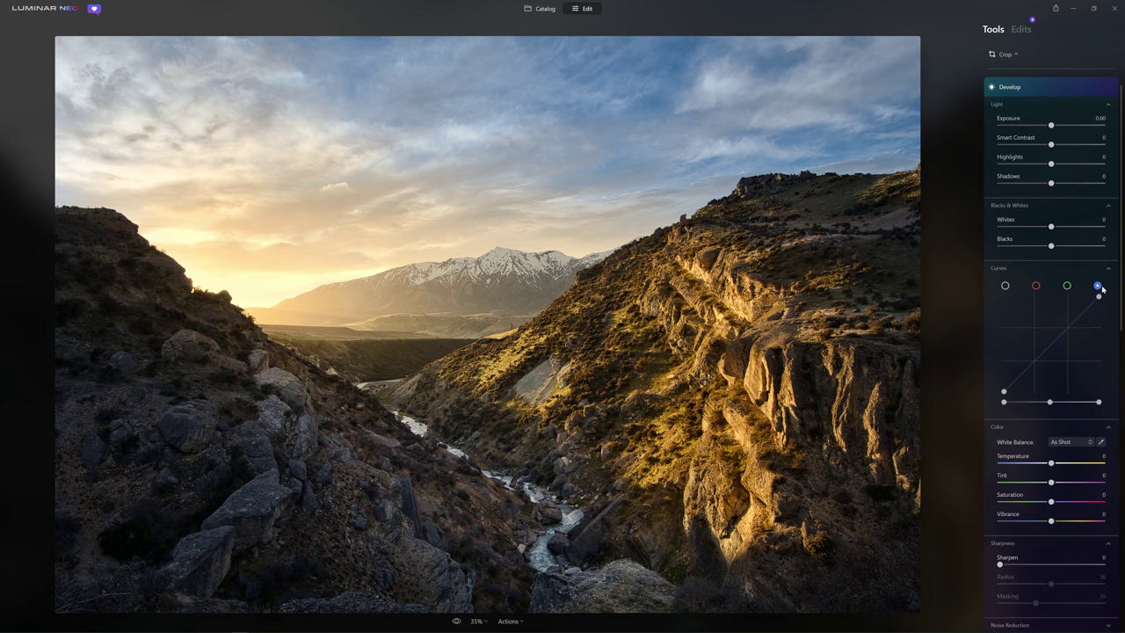
On the blue curve, lower the top point and lift the bottom point for cool shadows.
left_click_drag(1003, 393, 1002, 394)
left_click_drag(1071, 323, 1074, 355)
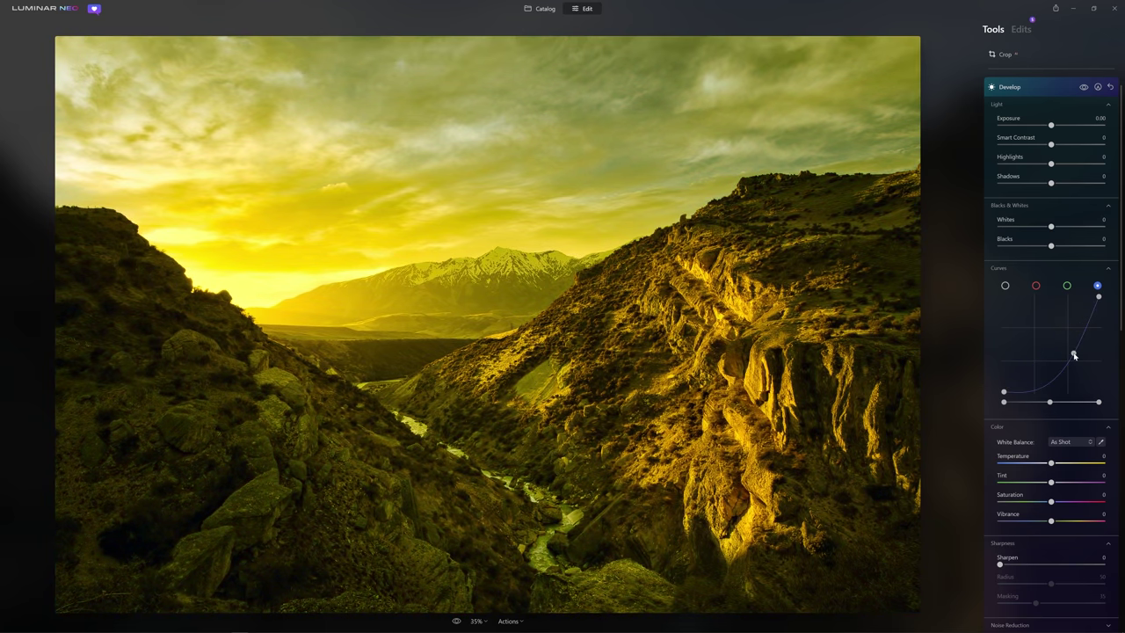
double_click(1074, 355)
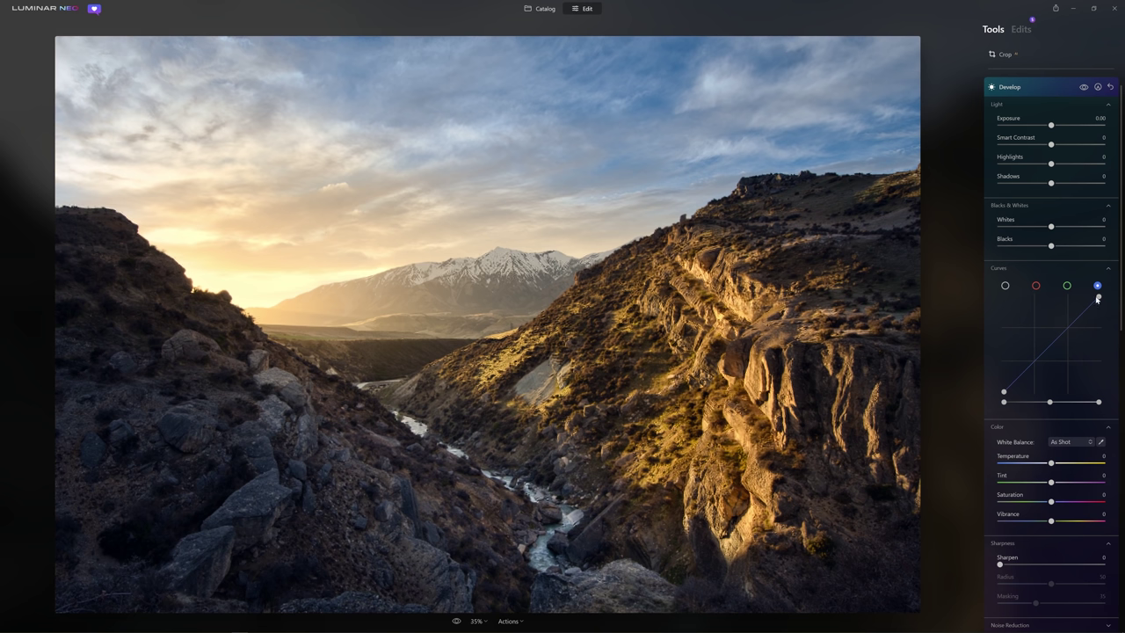
left_click_drag(1098, 298, 1105, 311)
left_click_drag(1005, 393, 1003, 379)
left_click_drag(1000, 381, 1004, 382)
Add and slightly nudge a midpoint on the red channel curve.
left_click(1036, 286)
left_click(1057, 340)
left_click_drag(1057, 339, 1057, 339)
Toggle the Develop adjustment off and on twice to compare before and after.
left_click(1083, 88)
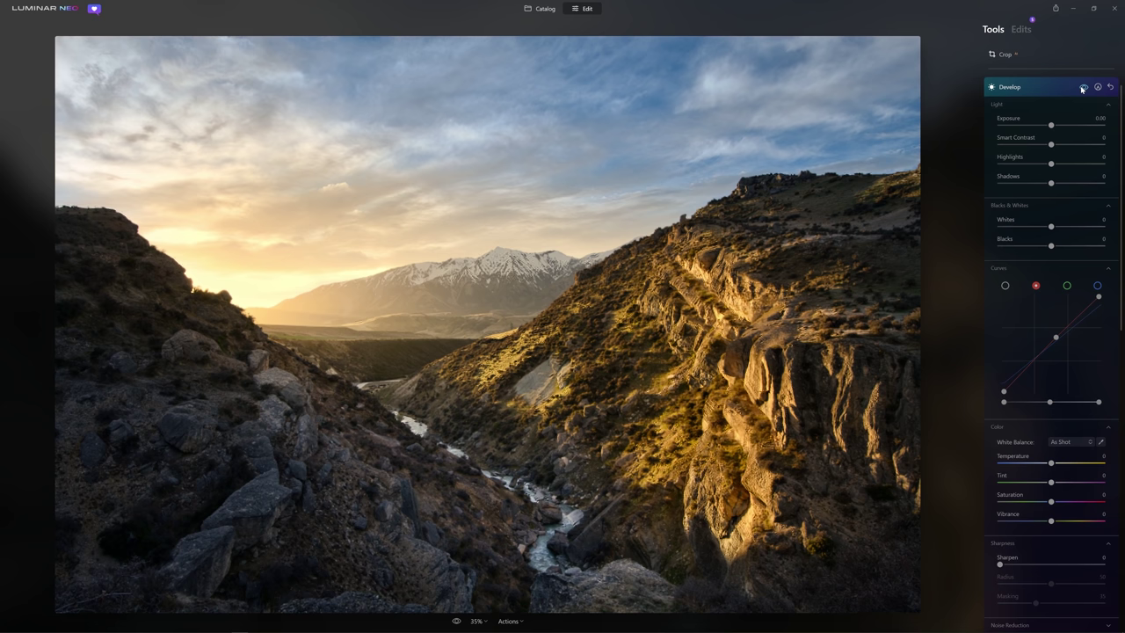
left_click(1083, 88)
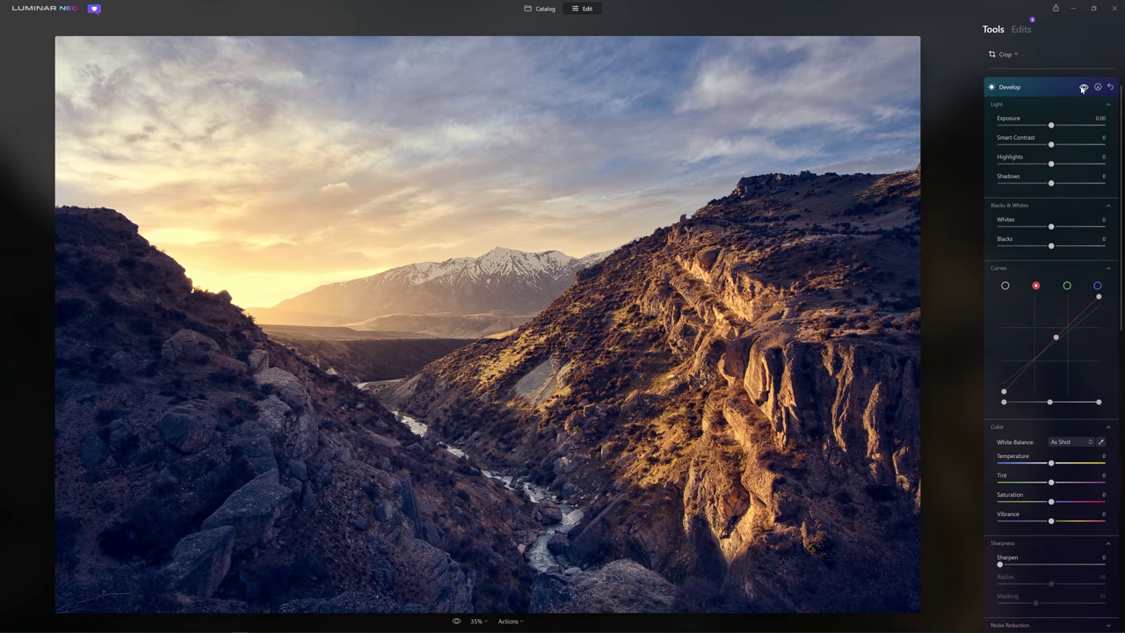
left_click(1082, 88)
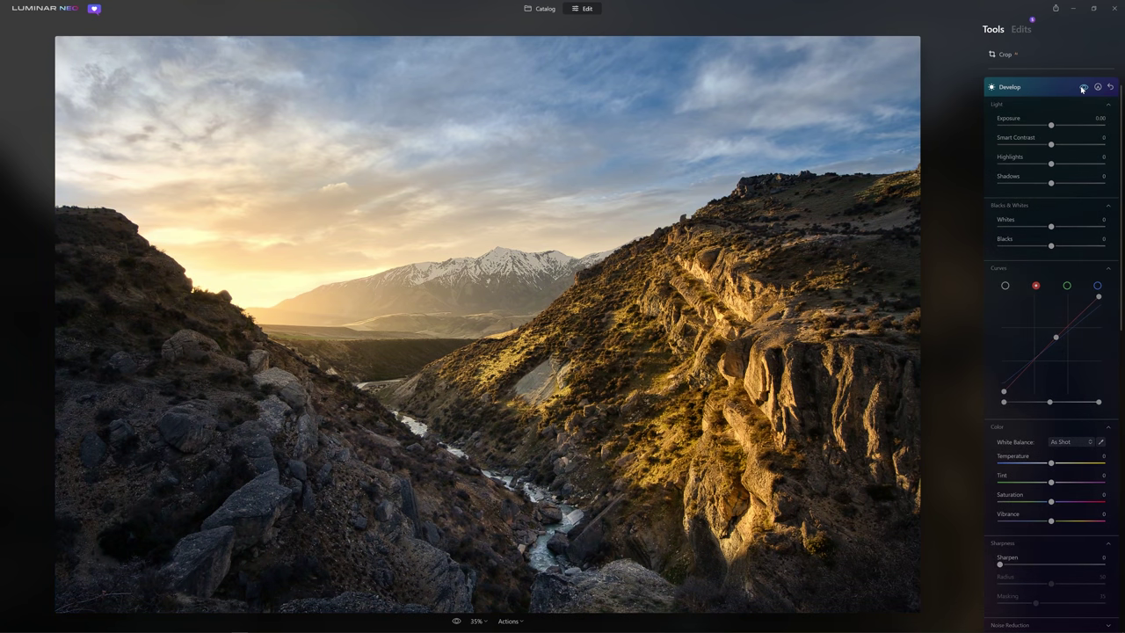
left_click(1083, 88)
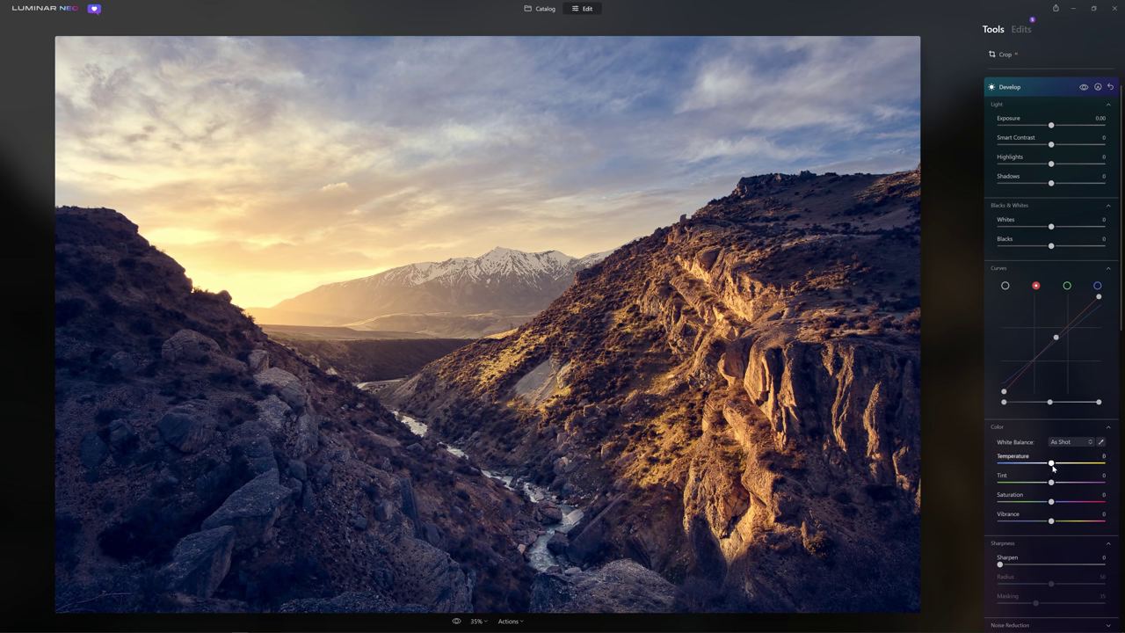
Warm the Temperature to 4 and reset Saturation back to 0.
left_click_drag(1051, 463, 1032, 506)
left_click_drag(1032, 506, 1058, 499)
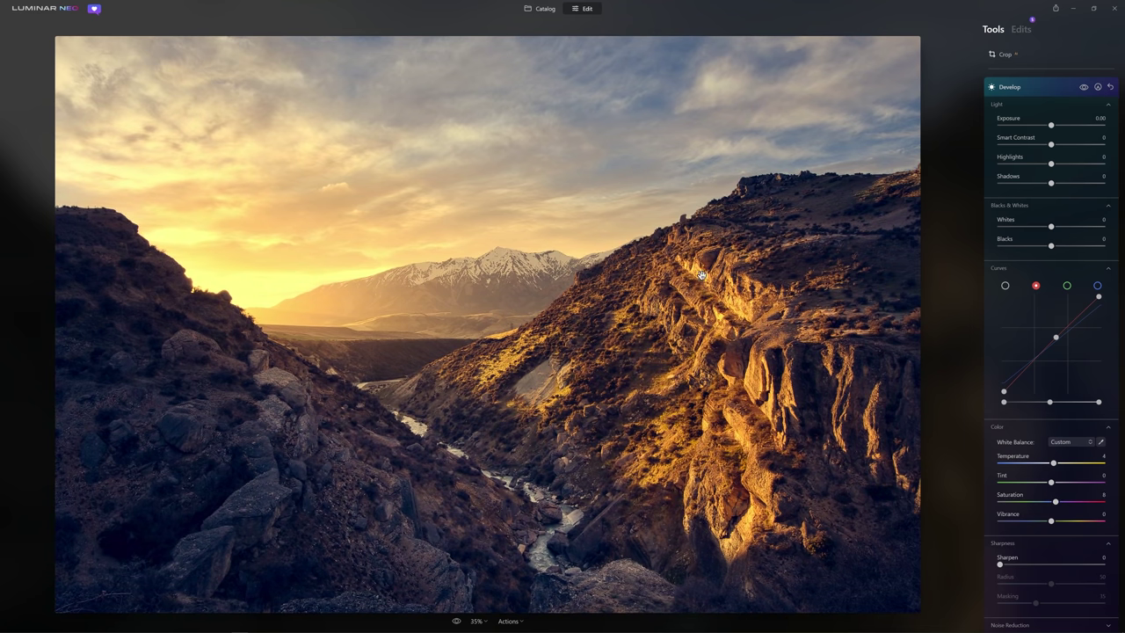
double_click(1056, 501)
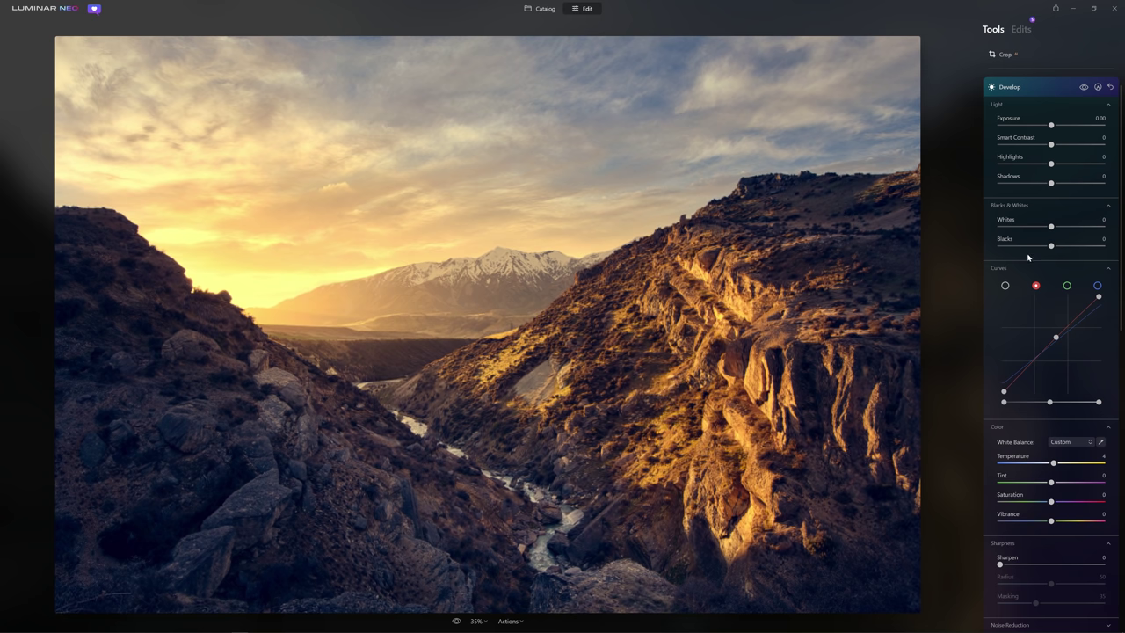
left_click(1096, 285)
Lift the luminance curve's black point, add shadow and midtone points, and nudge Exposure up.
left_click(1006, 287)
mouse_move(1003, 395)
left_mouse_down()
mouse_move(995, 330)
mouse_move(991, 406)
mouse_move(1000, 387)
left_mouse_up()
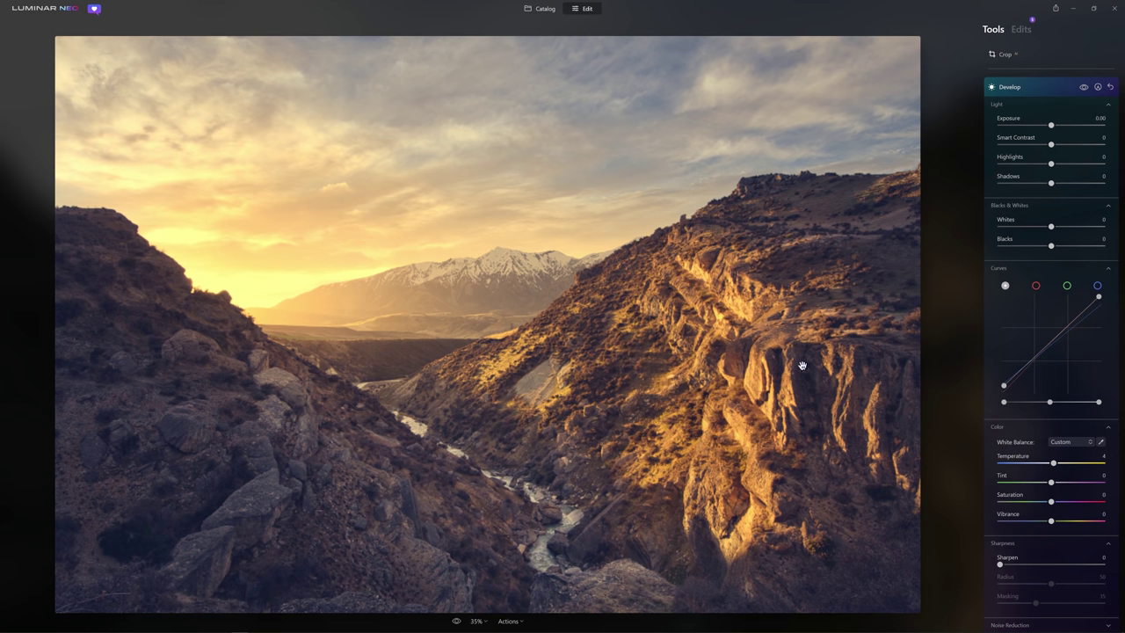
left_click_drag(1019, 373, 1016, 379)
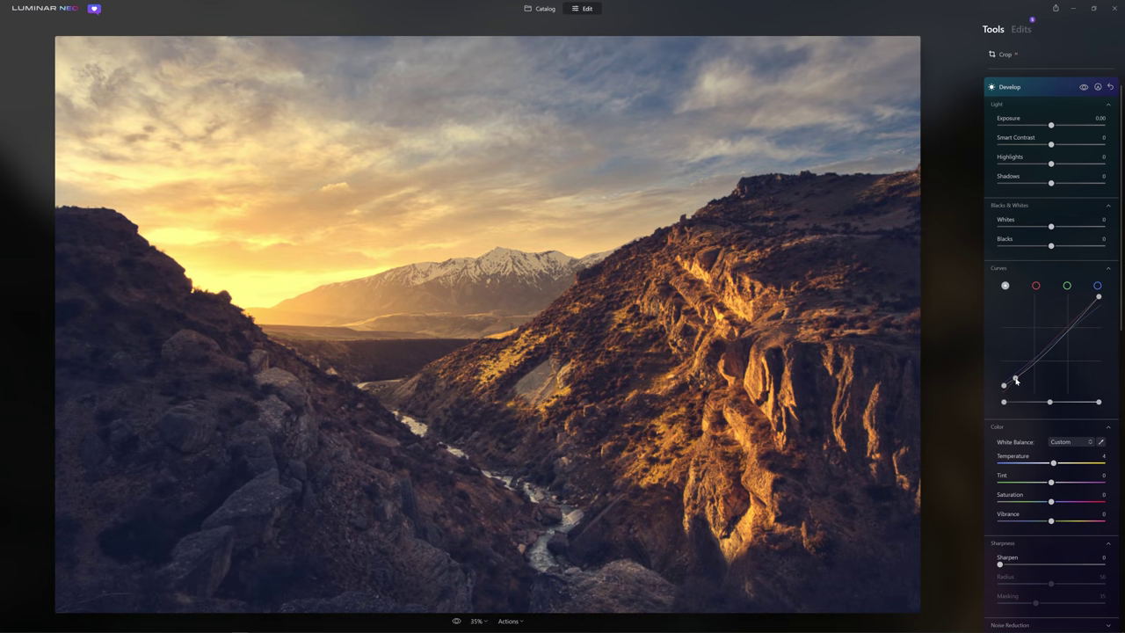
left_click(1054, 347)
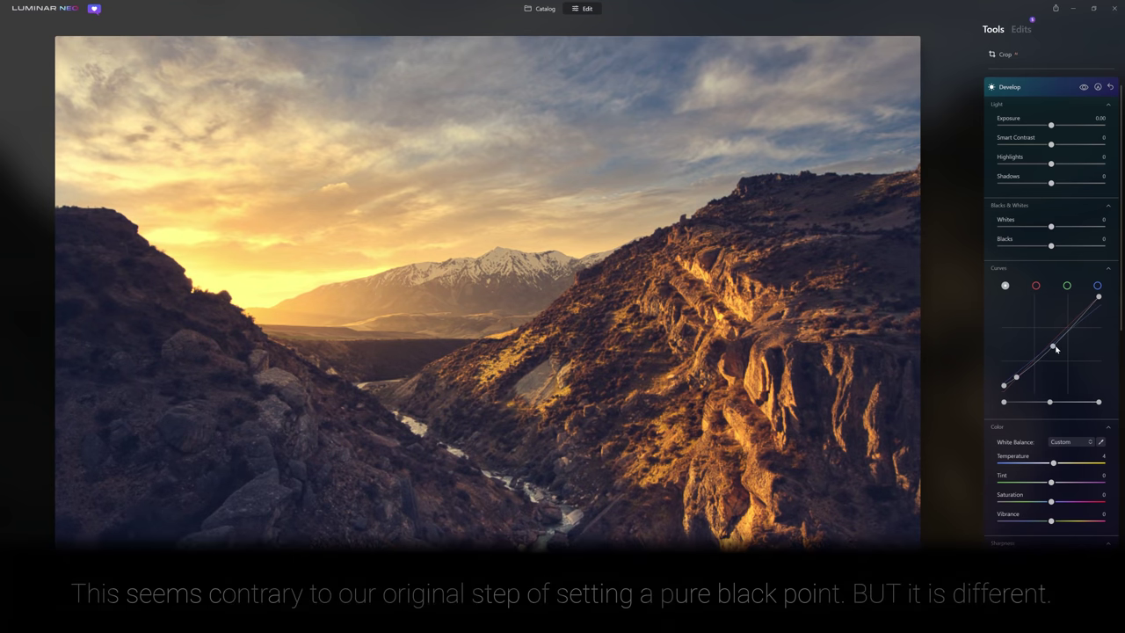
left_click_drag(1056, 349, 1061, 344)
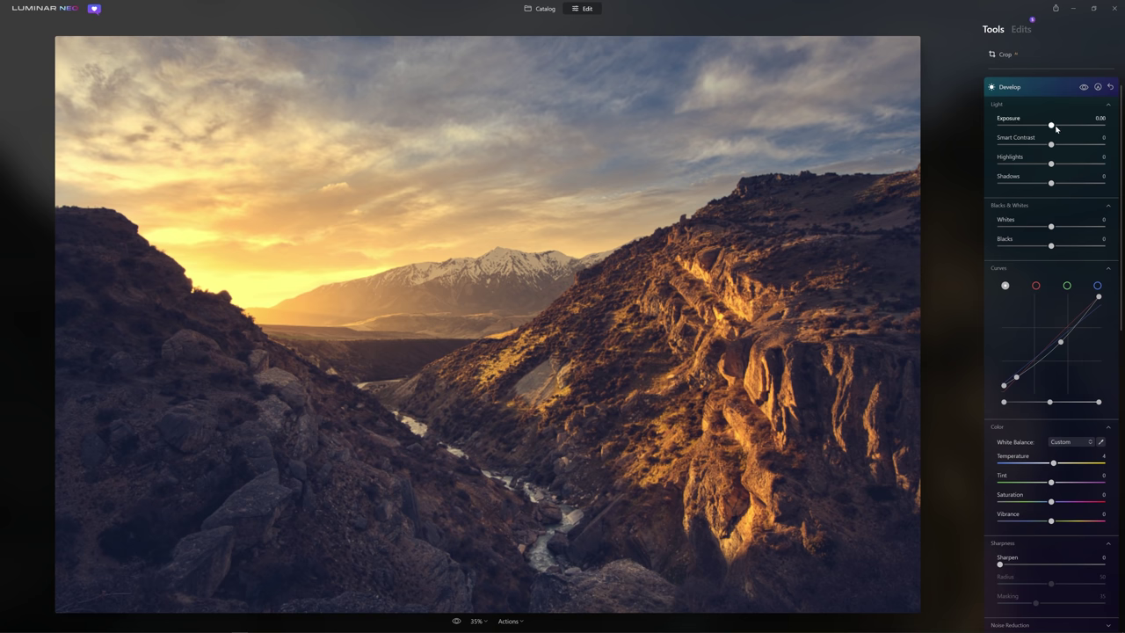
left_click_drag(1057, 129, 1057, 128)
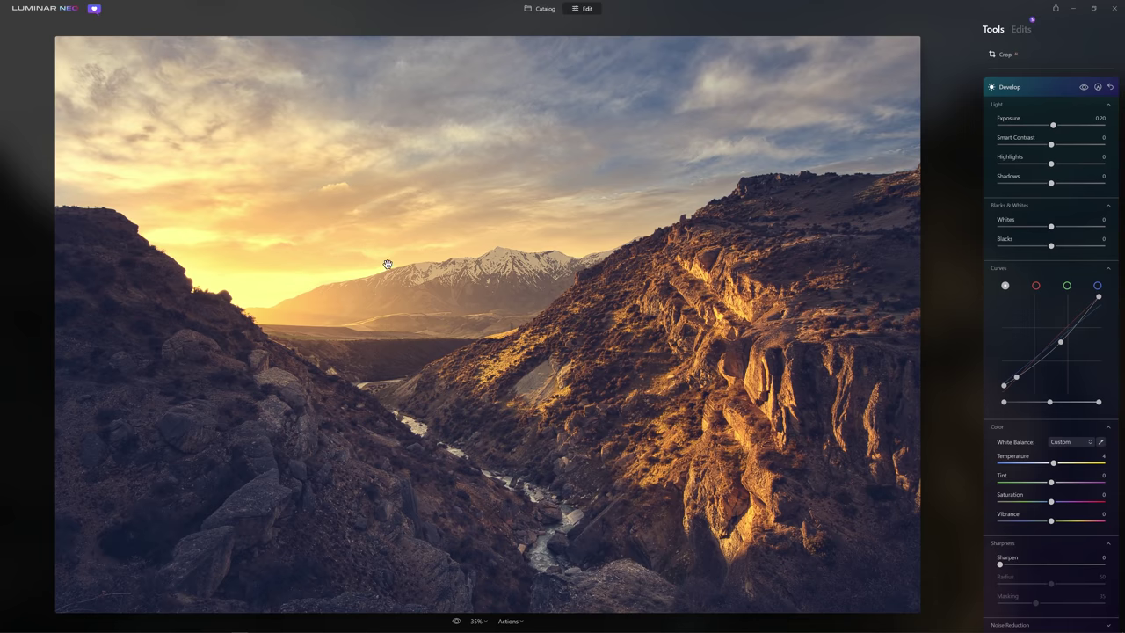
Compare the adjustment hidden and shown, then collapse Develop back to the tools list.
left_click(1083, 88)
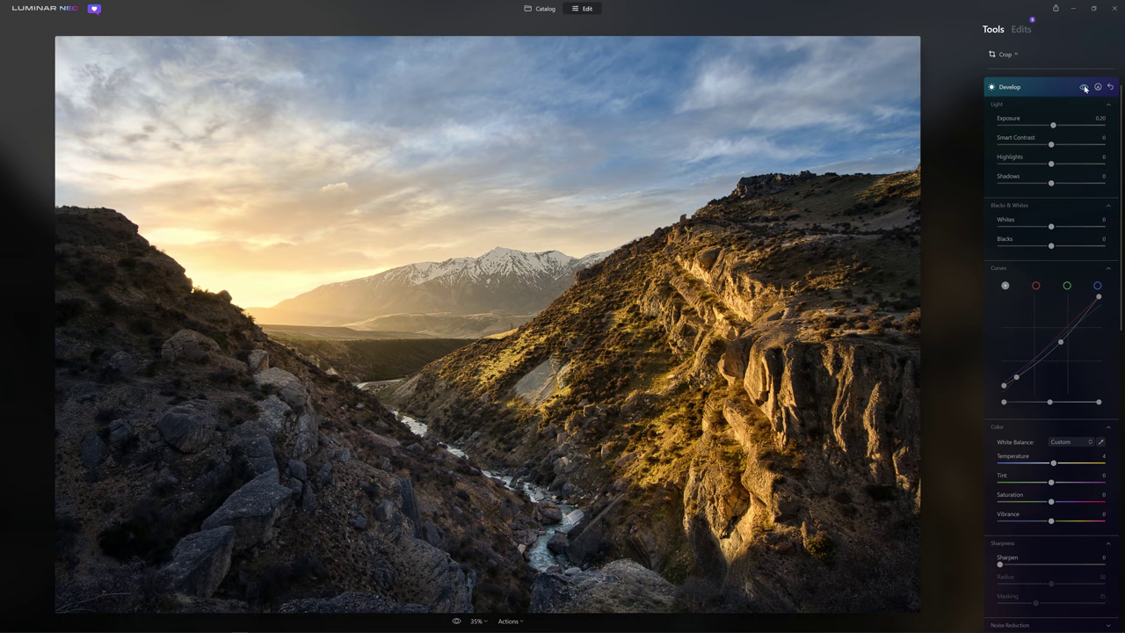
left_click(1084, 88)
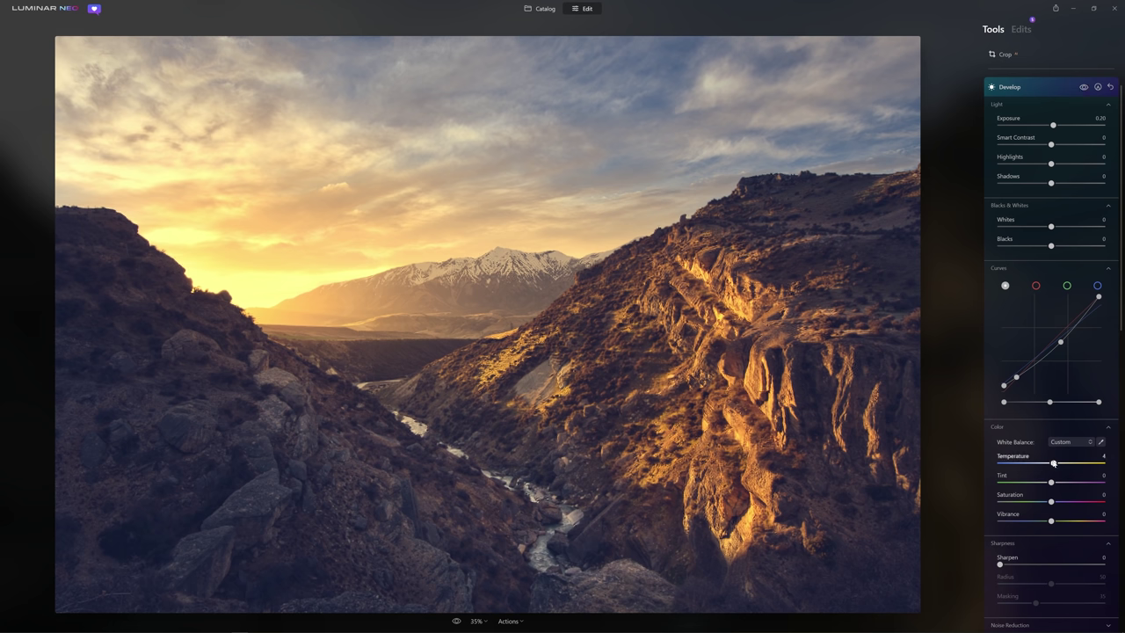
left_click(1036, 89)
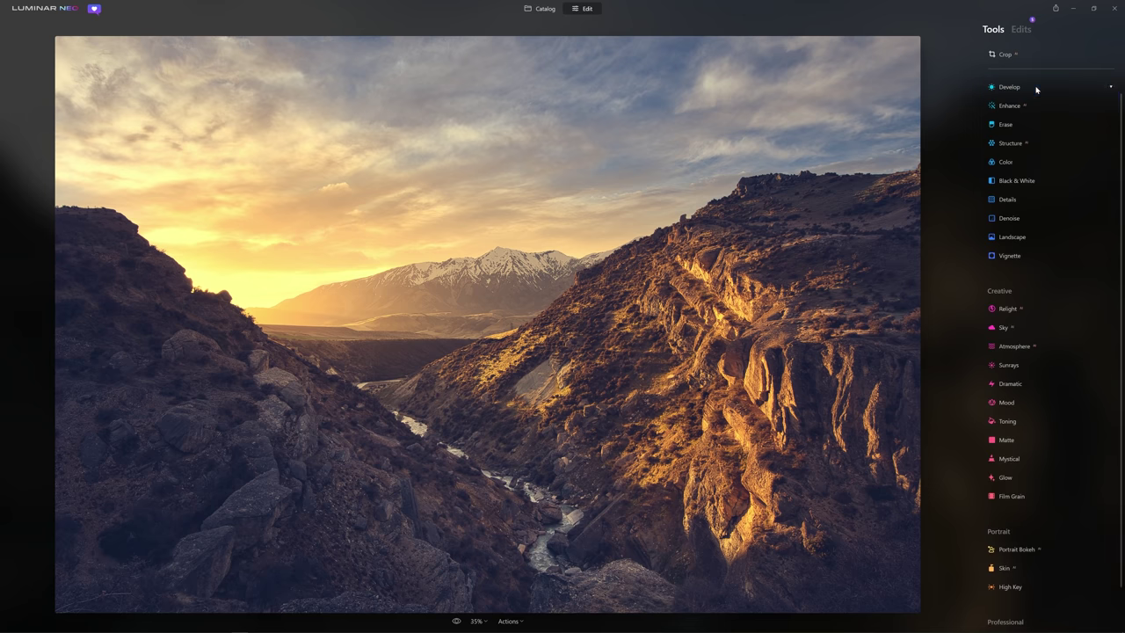
Show the Edits list, then compare original and edited photo via backslash and the Preview eye.
left_click(1020, 29)
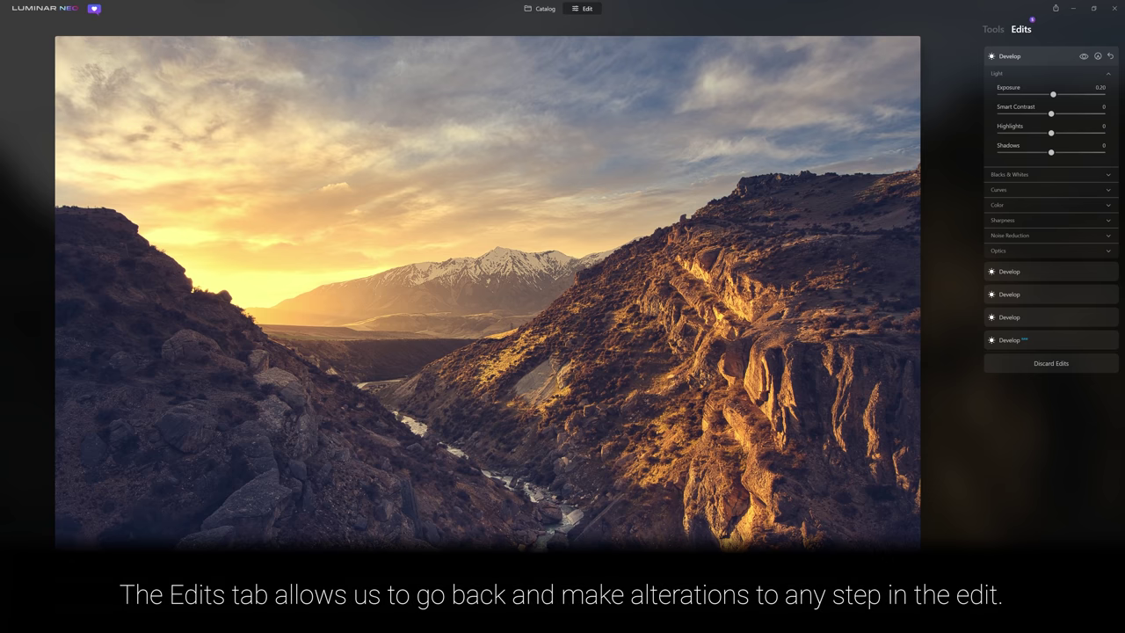
key("backslash")
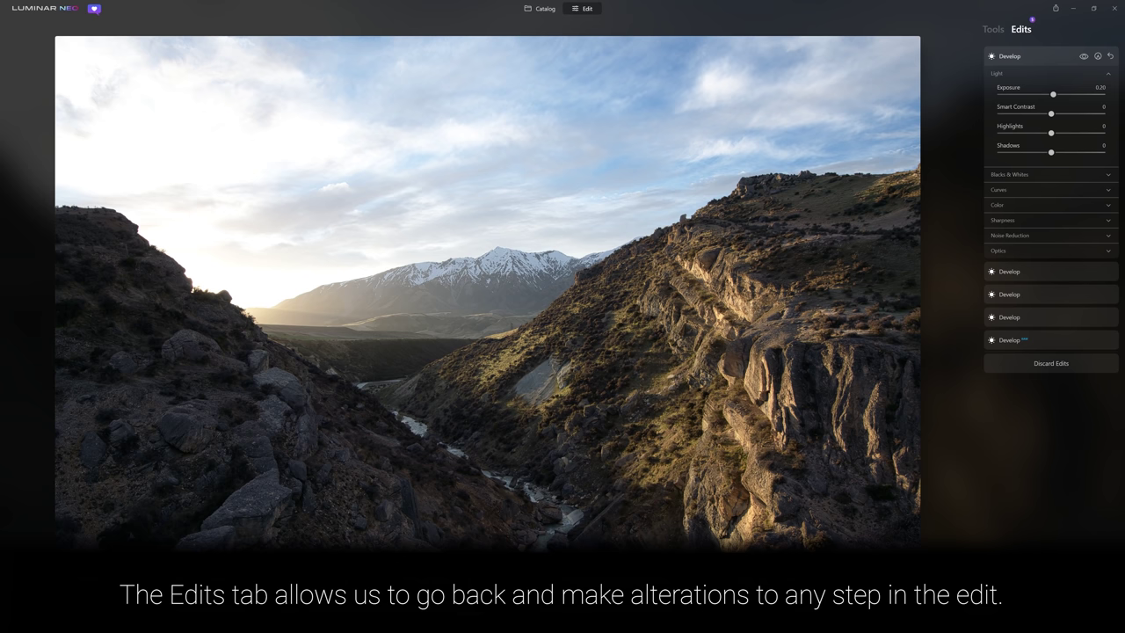
key("backslash")
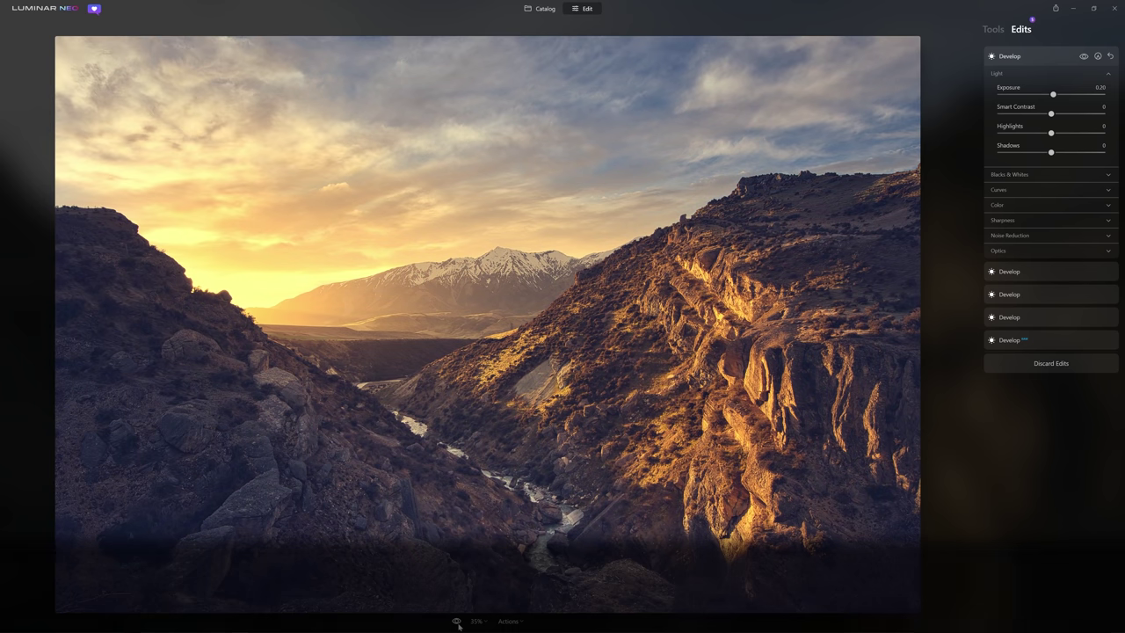
left_click(460, 624)
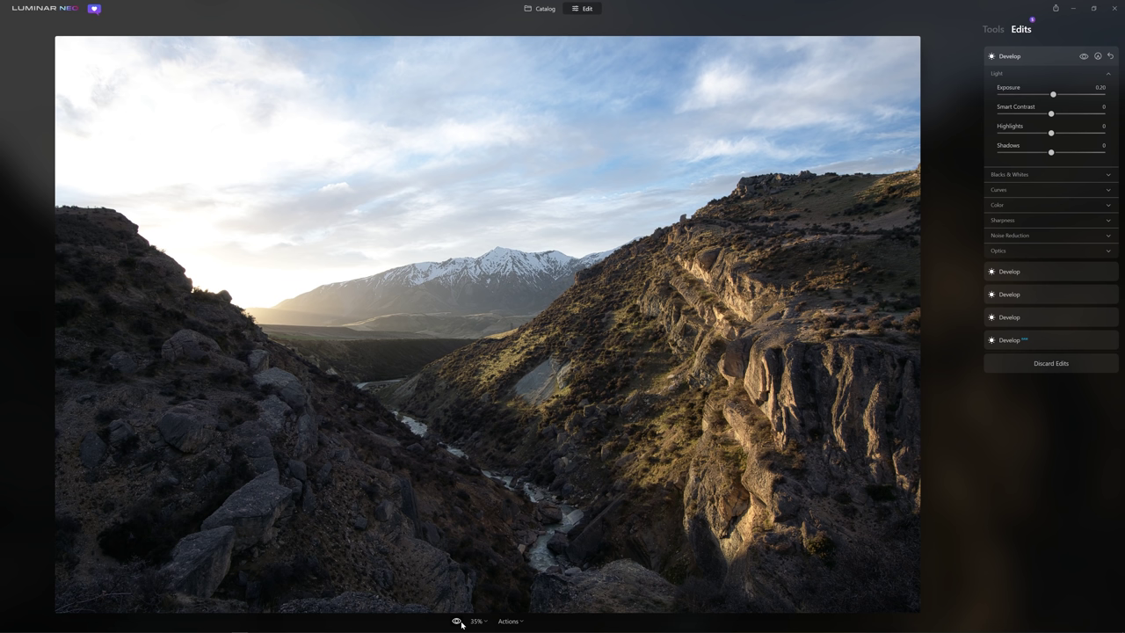
left_click(457, 621)
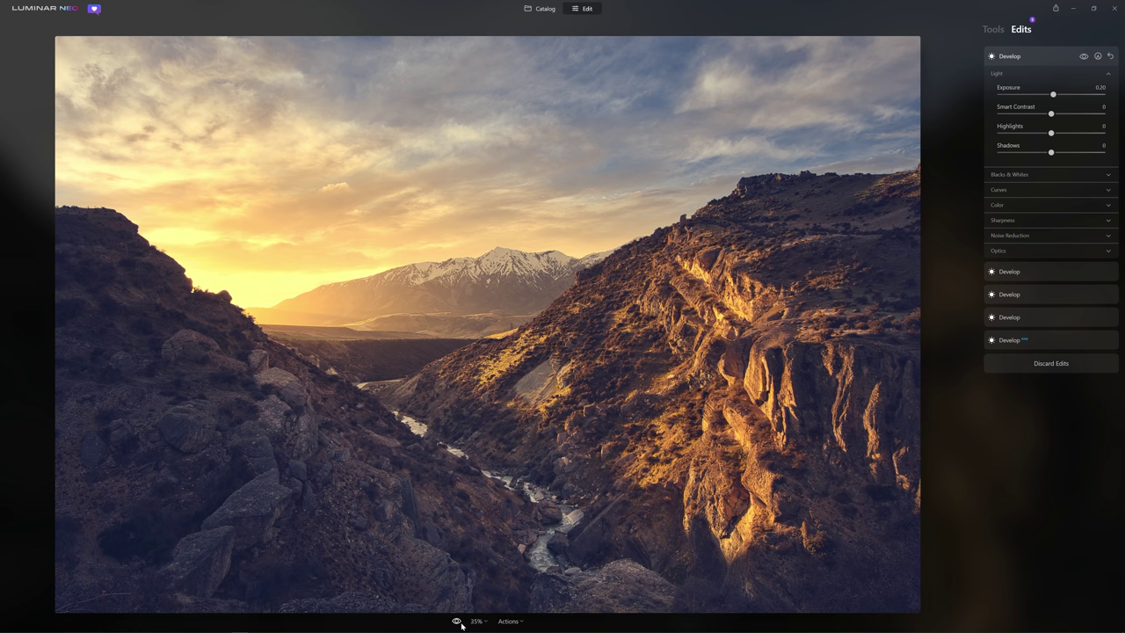